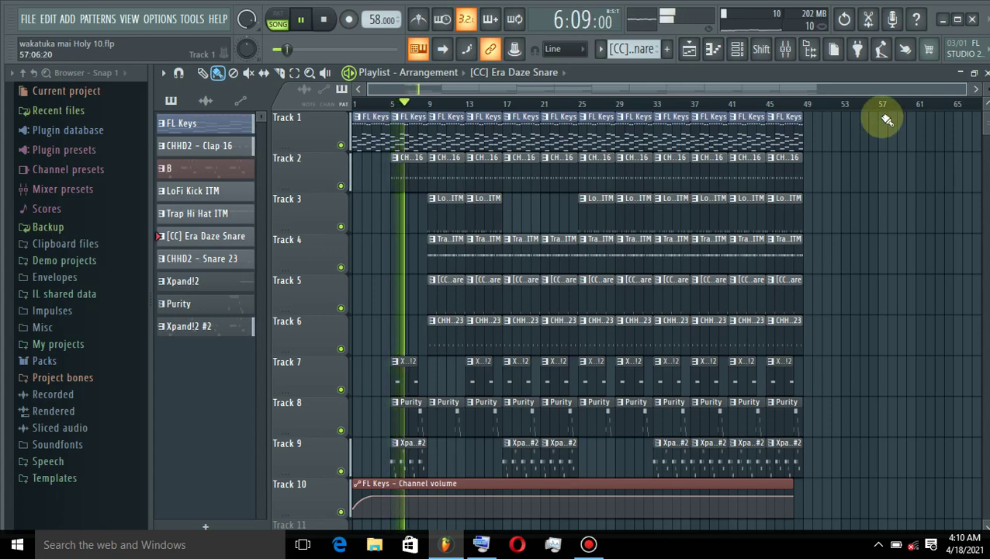
View the channel rack and the piano roll, then return to the playlist arrangement
{"action": "left_click", "coordinate": [737, 49]}
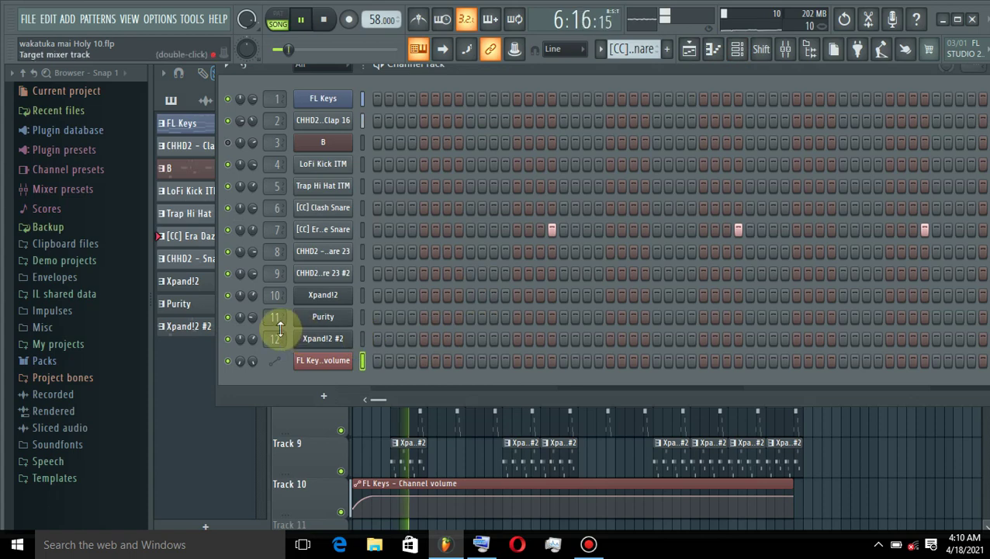
{"action": "left_click_drag", "start_coordinate": [253, 296], "coordinate": [253, 295]}
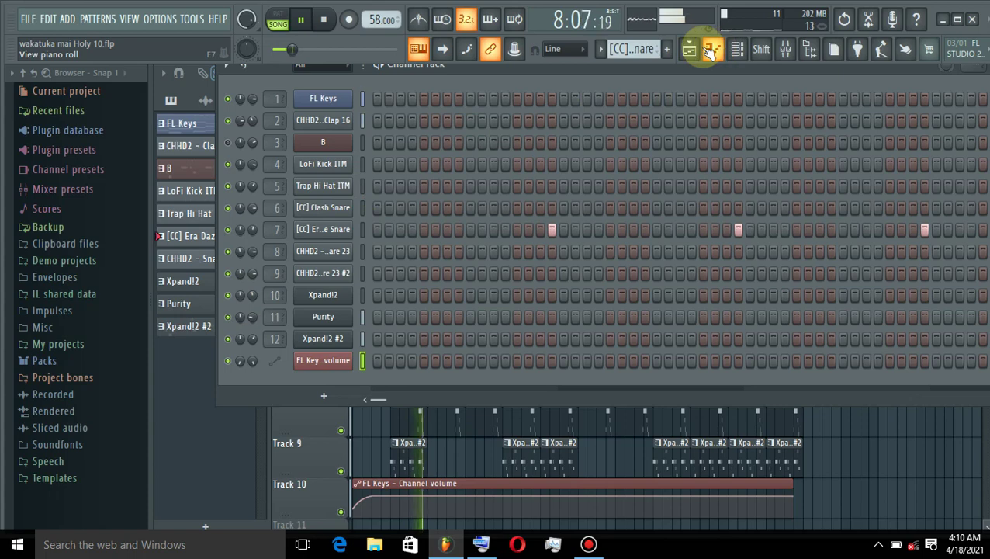
{"action": "left_click", "coordinate": [710, 51]}
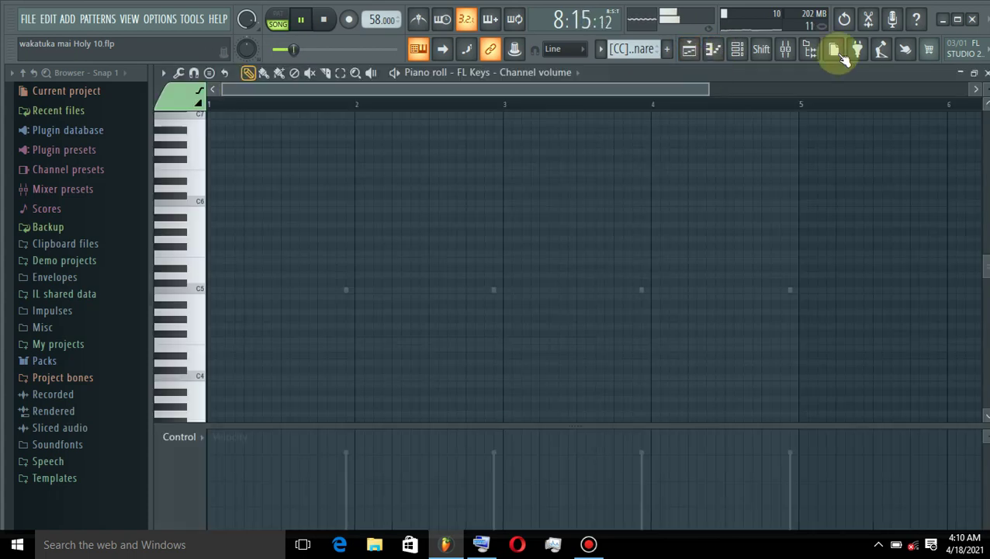
{"action": "left_click", "coordinate": [986, 73]}
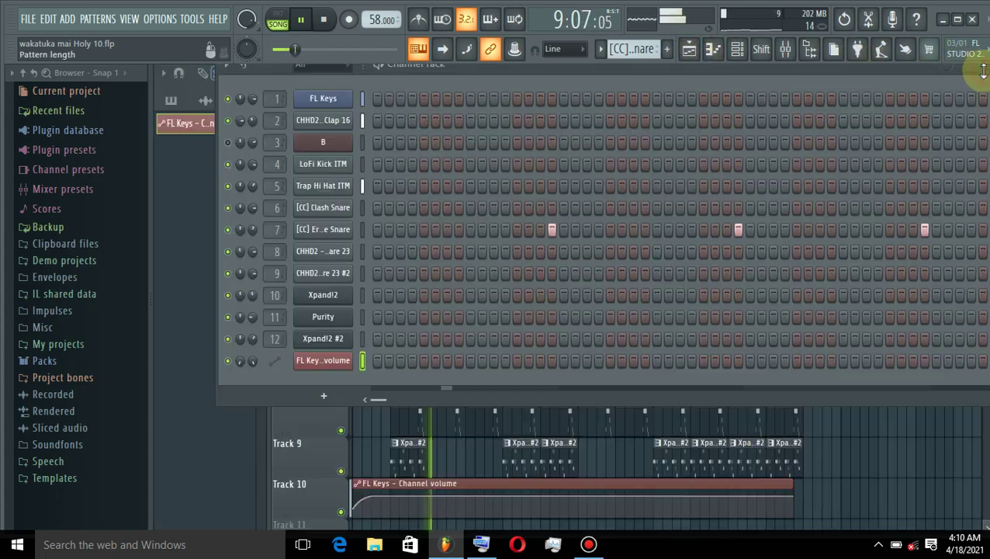
{"action": "left_click", "coordinate": [691, 49]}
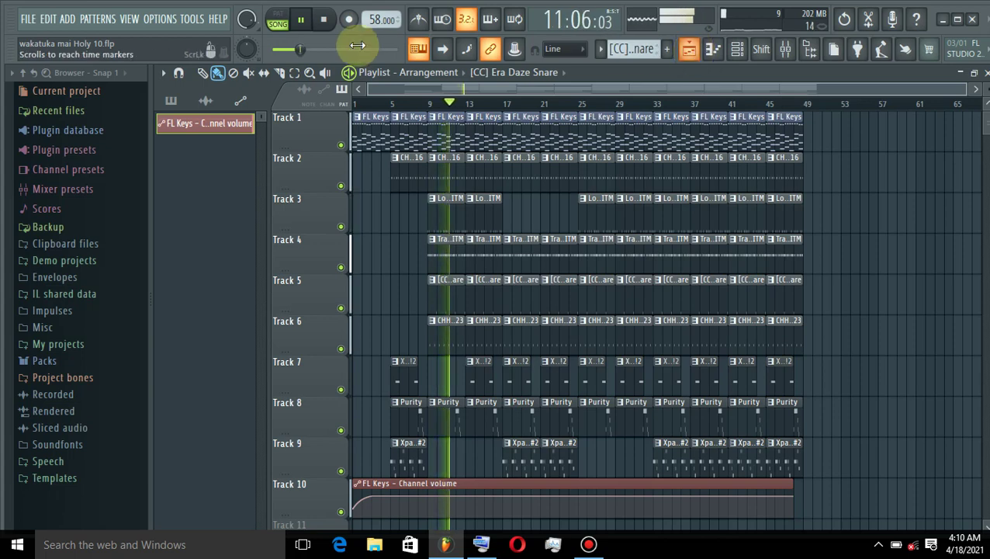
Save the project and stop the song playback
{"action": "left_click", "coordinate": [28, 19]}
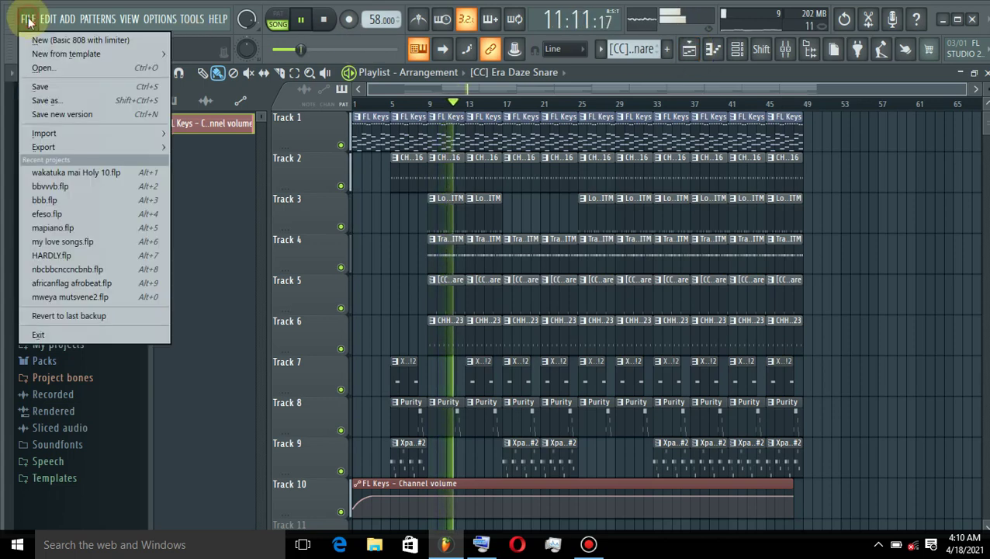
{"action": "left_click", "coordinate": [49, 85]}
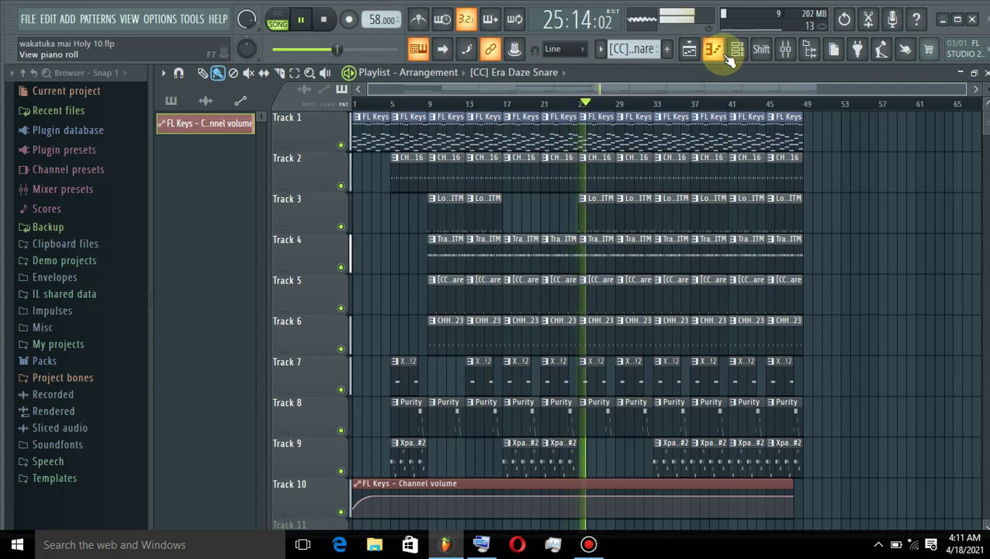
{"action": "key", "text": "space"}
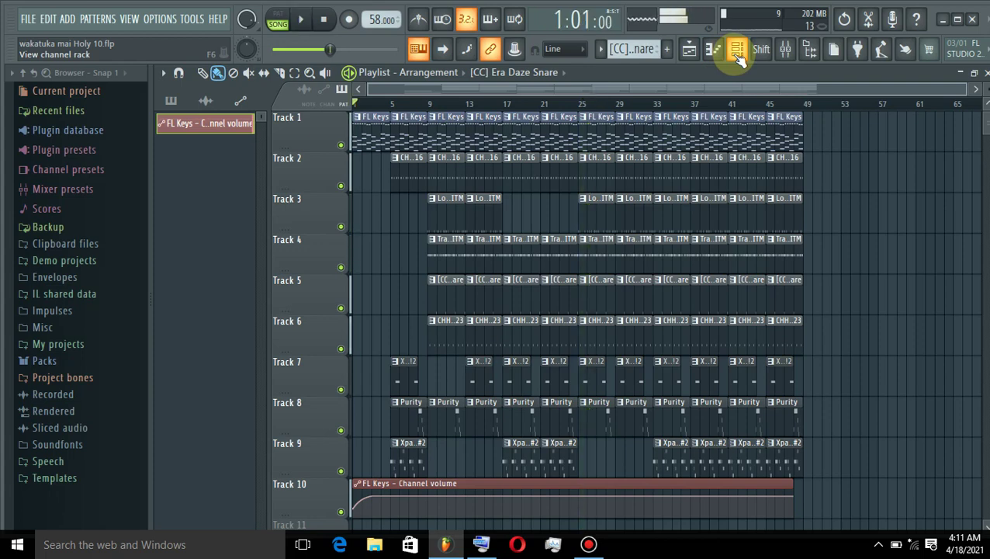
Select bars 9 to 17 in the playlist as the loop range, start playback and solo Track 1
{"action": "double_click", "coordinate": [369, 131]}
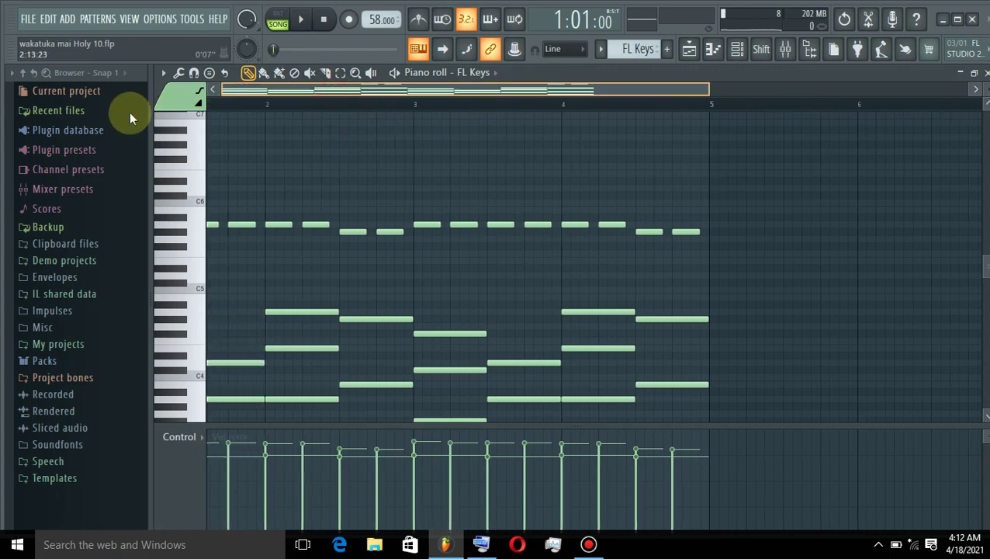
{"action": "left_click", "coordinate": [690, 48]}
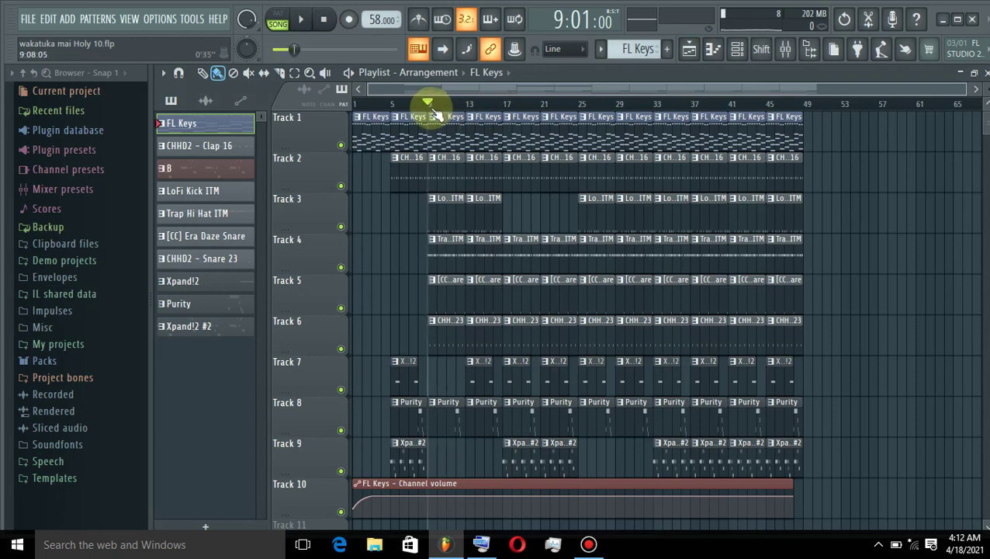
{"action": "left_click_drag", "start_coordinate": [434, 109], "coordinate": [492, 121]}
{"action": "key", "text": "space"}
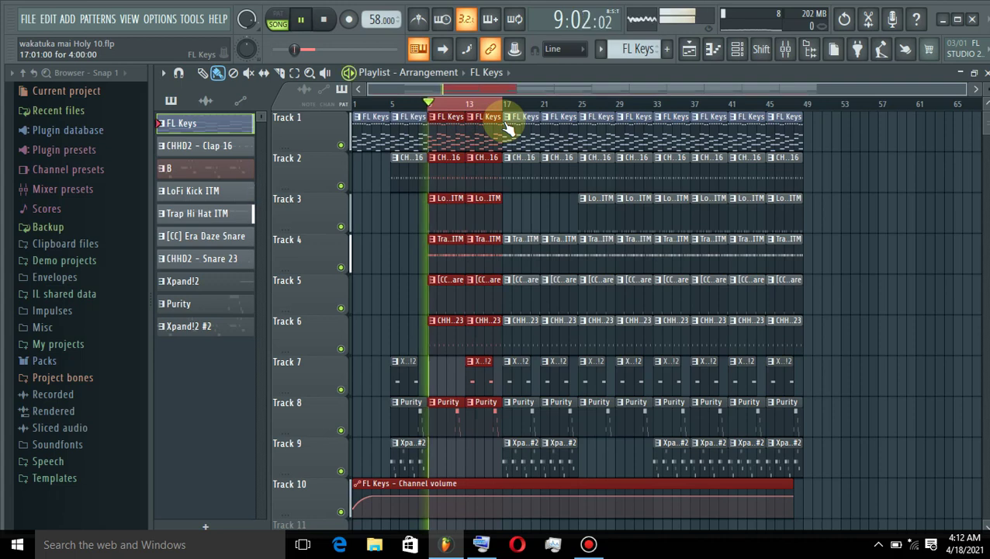
{"action": "right_click", "coordinate": [341, 144]}
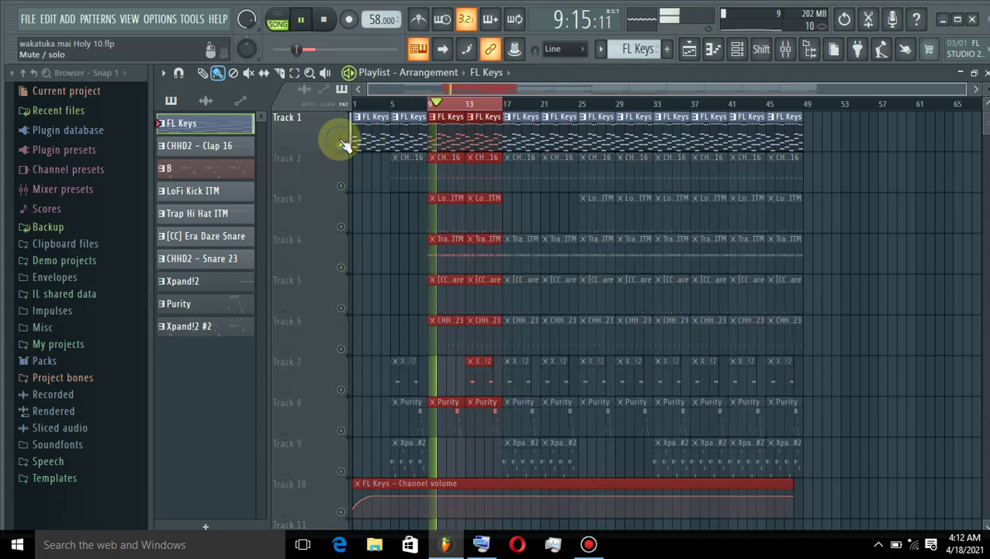
Open the FL Keys pattern in the piano roll, show it from bar 1 and stop playback
{"action": "double_click", "coordinate": [456, 128]}
{"action": "left_click_drag", "start_coordinate": [659, 83], "coordinate": [195, 100]}
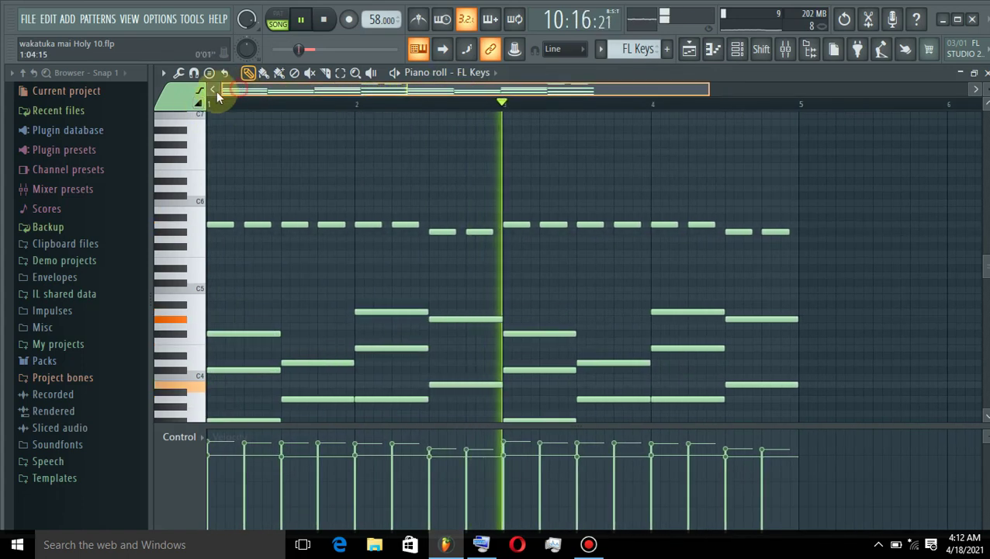
{"action": "key", "text": "space"}
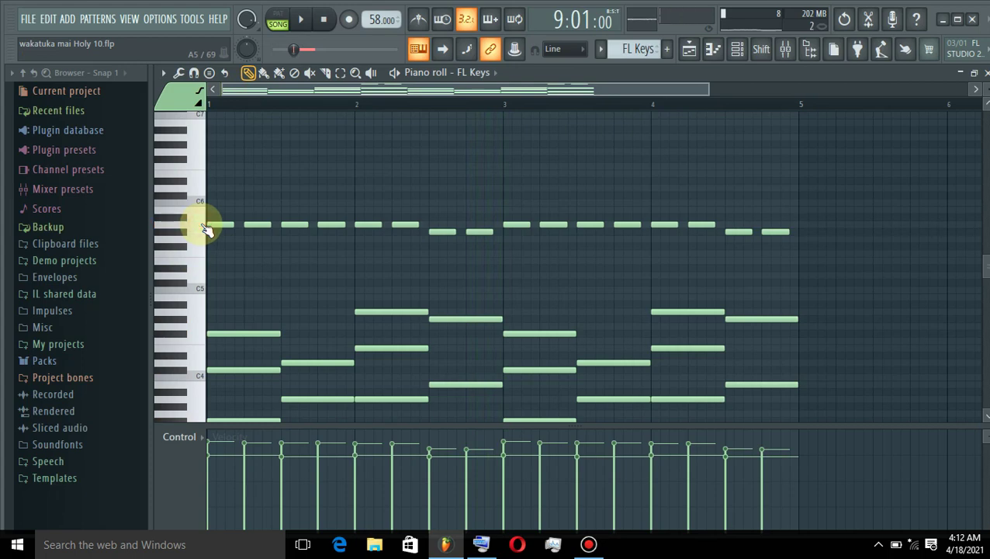
Audition the notes of the FL Keys melody and chords on the piano roll keyboard, down to the lowest chord notes
{"action": "left_click", "coordinate": [187, 236]}
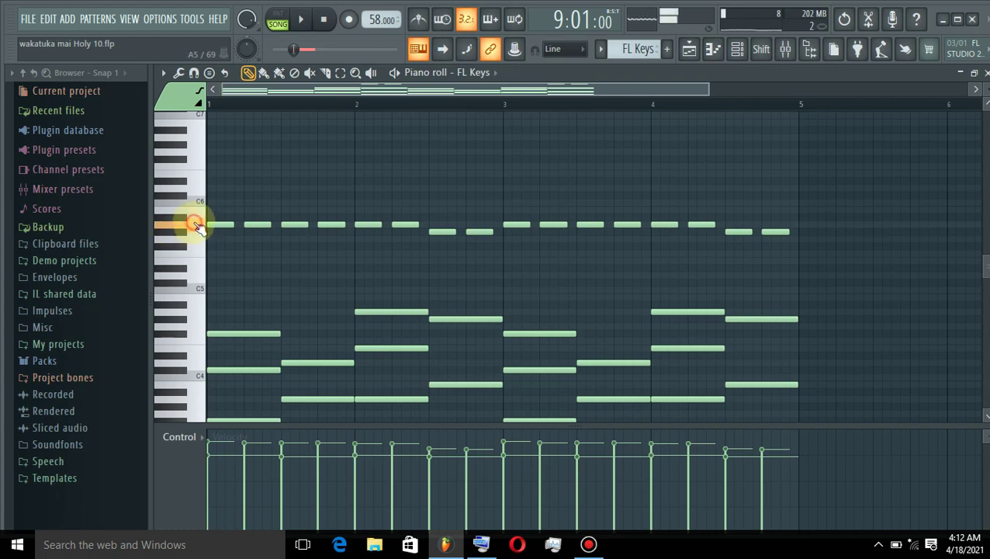
{"action": "left_click", "coordinate": [195, 224]}
{"action": "left_click", "coordinate": [184, 233]}
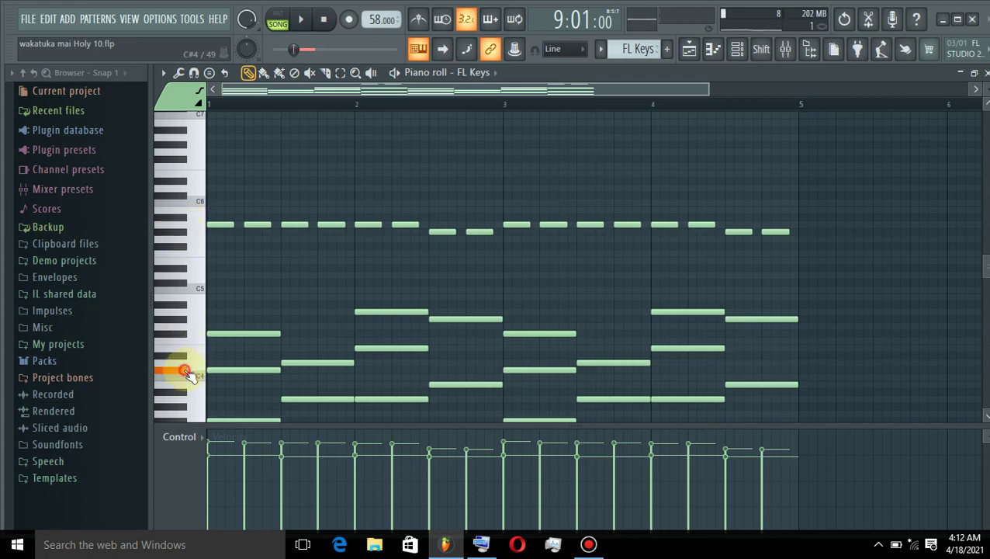
{"action": "scroll", "coordinate": [190, 427], "scroll_direction": "down", "scroll_amount": 1}
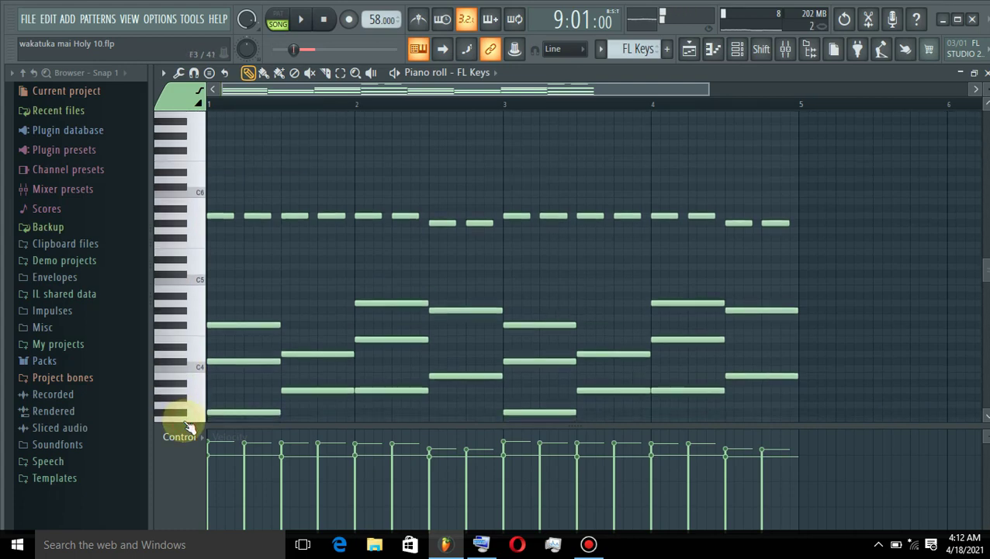
{"action": "left_click_drag", "start_coordinate": [982, 272], "coordinate": [980, 300]}
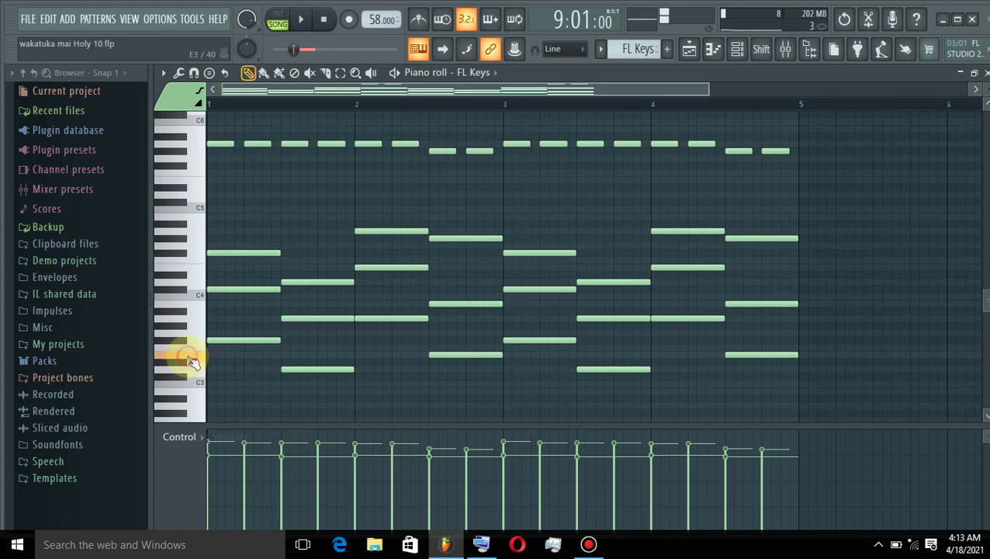
Resume playback, return to the playlist and unmute Track 2, restarting the loop from bar 9
{"action": "key", "text": "space"}
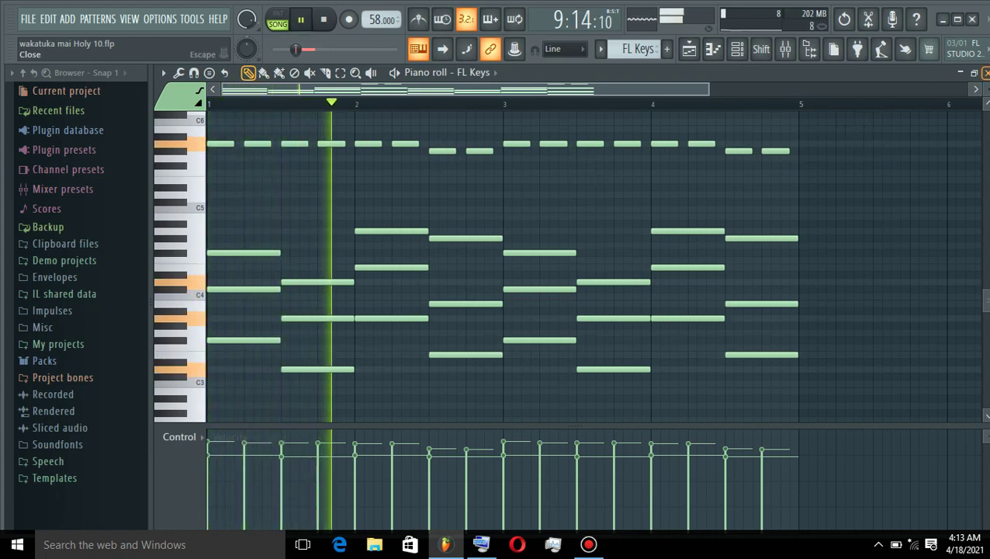
{"action": "left_click", "coordinate": [985, 72]}
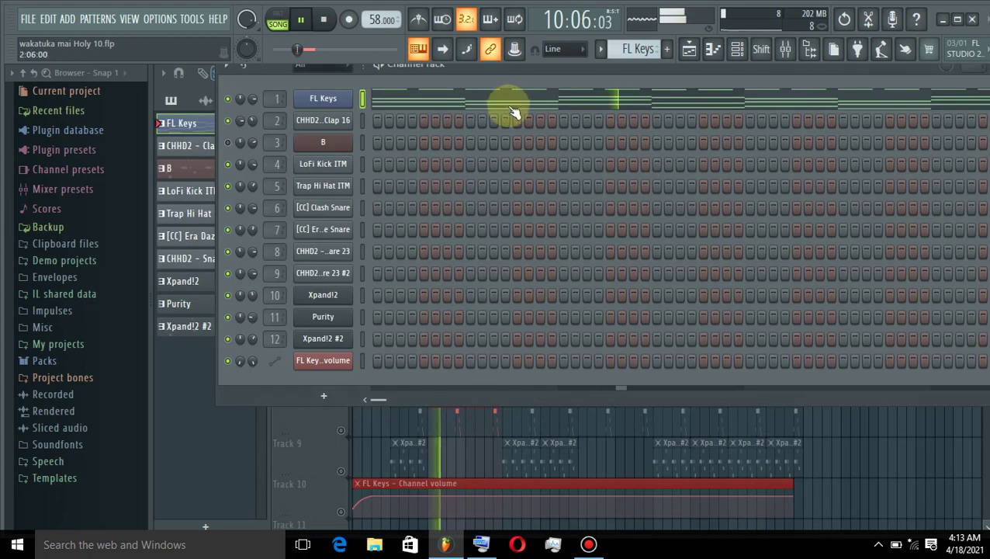
{"action": "left_click", "coordinate": [689, 49]}
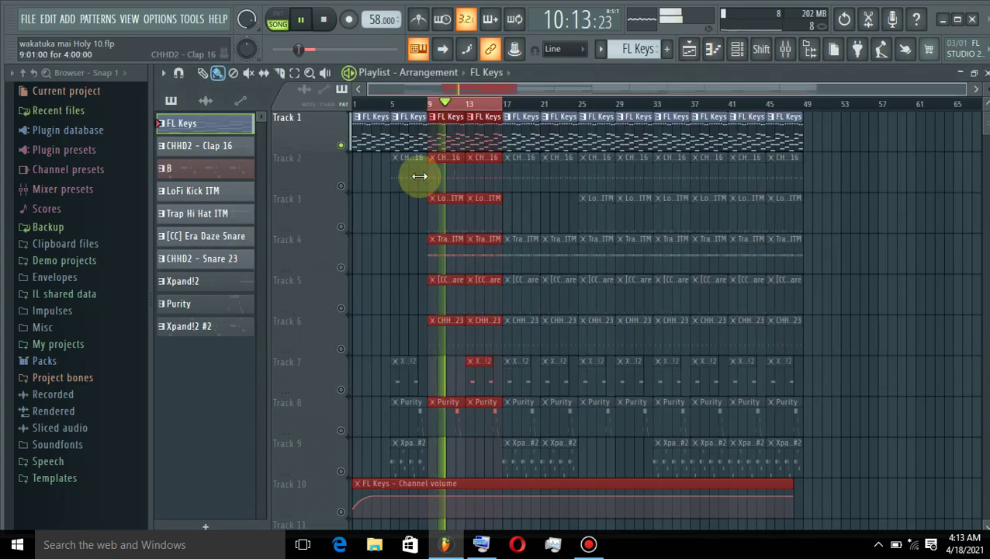
{"action": "left_click", "coordinate": [340, 186]}
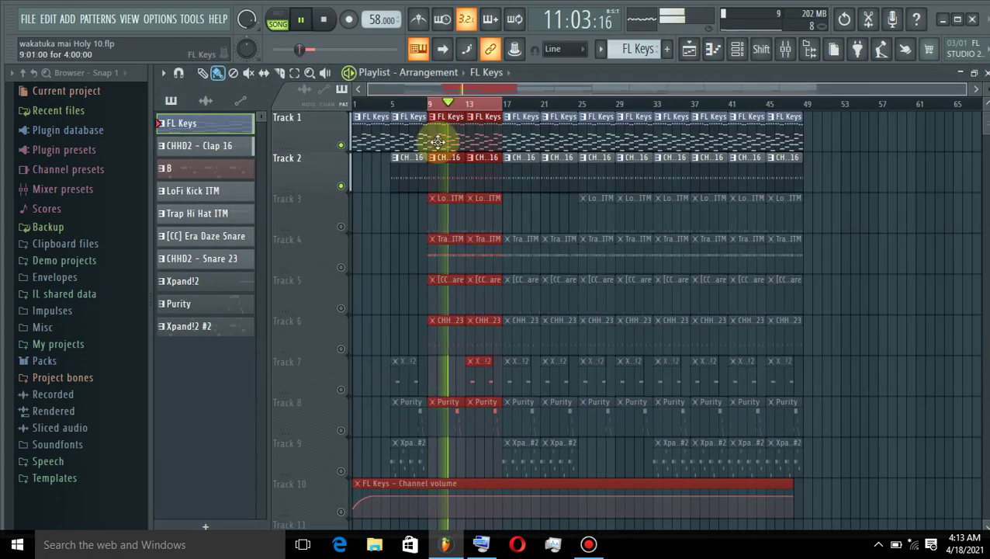
{"action": "left_click", "coordinate": [432, 104]}
Examine the CHHD2 - Clap 16 pattern in the piano roll from bar 1 and its channel in the channel rack
{"action": "left_click", "coordinate": [447, 166]}
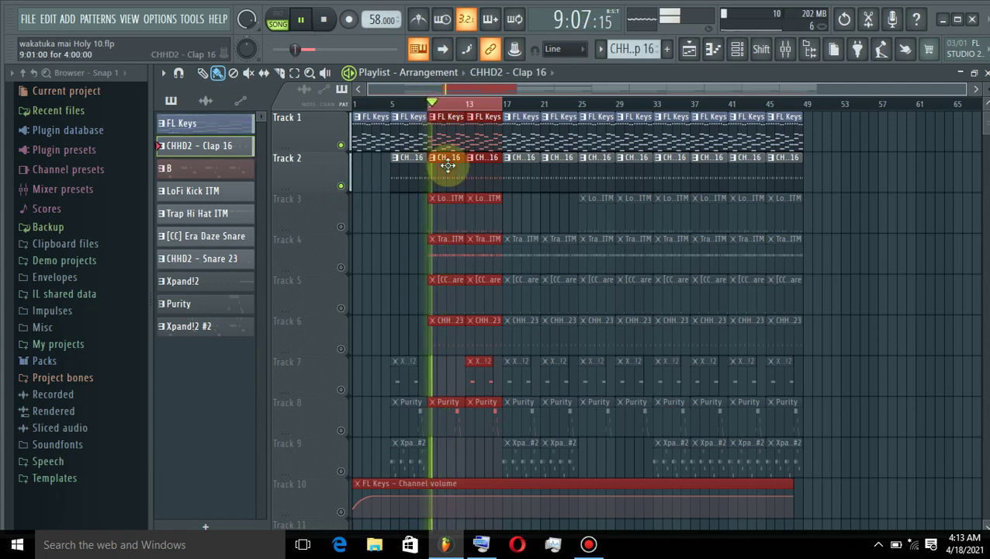
{"action": "double_click", "coordinate": [448, 166]}
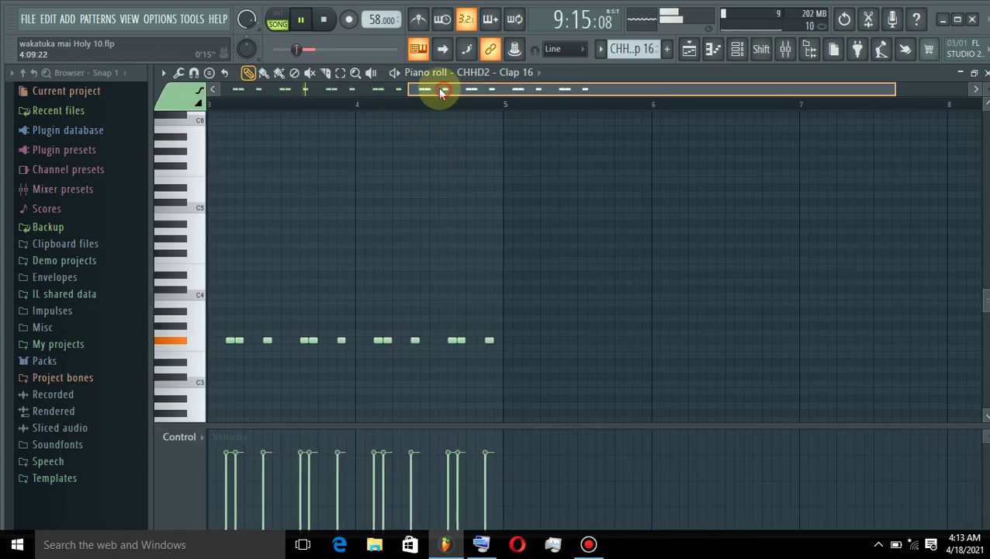
{"action": "left_click_drag", "start_coordinate": [444, 91], "coordinate": [117, 138]}
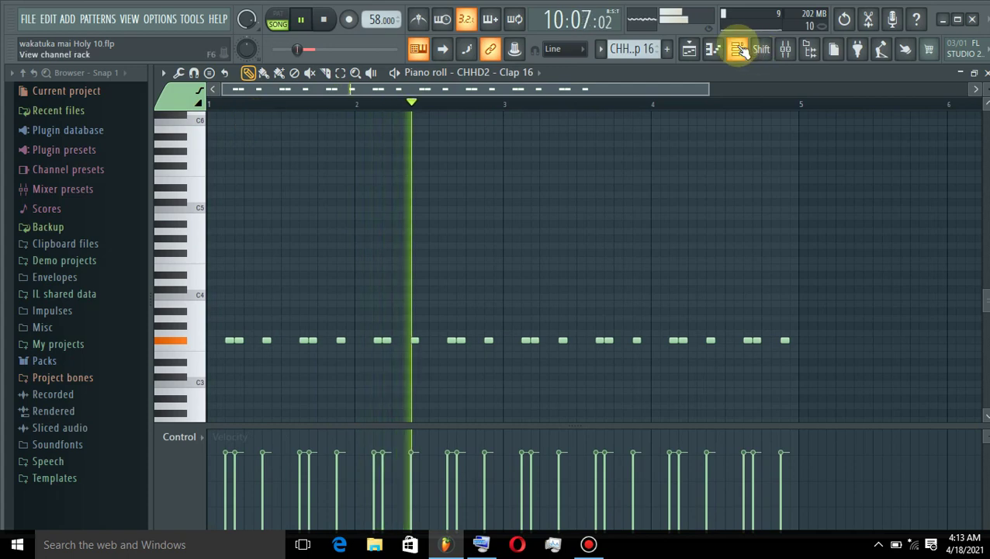
{"action": "left_click", "coordinate": [740, 49]}
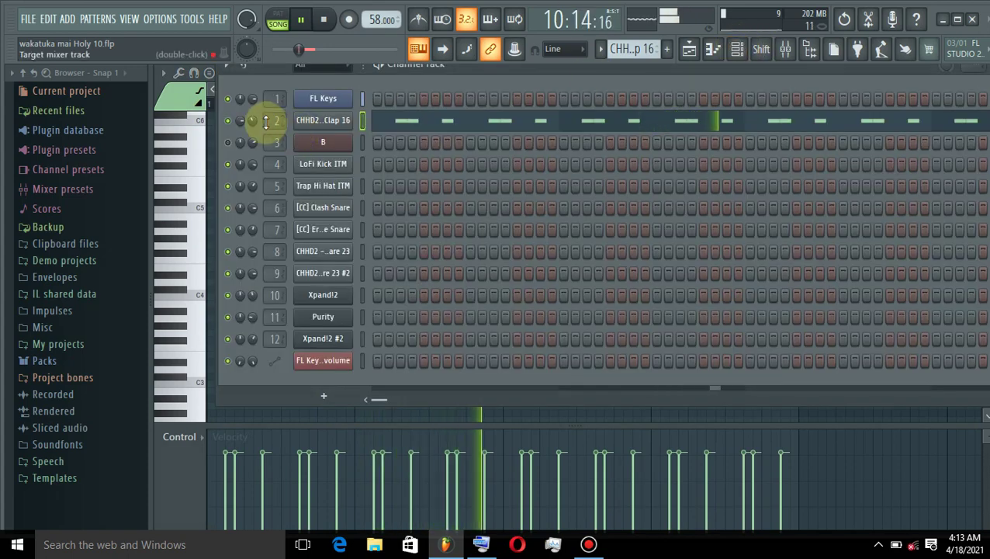
Unmute Track 3 in the playlist and examine the LoFi Kick ITM pattern in the piano roll and channel rack
{"action": "left_click", "coordinate": [701, 51]}
{"action": "left_click", "coordinate": [342, 227]}
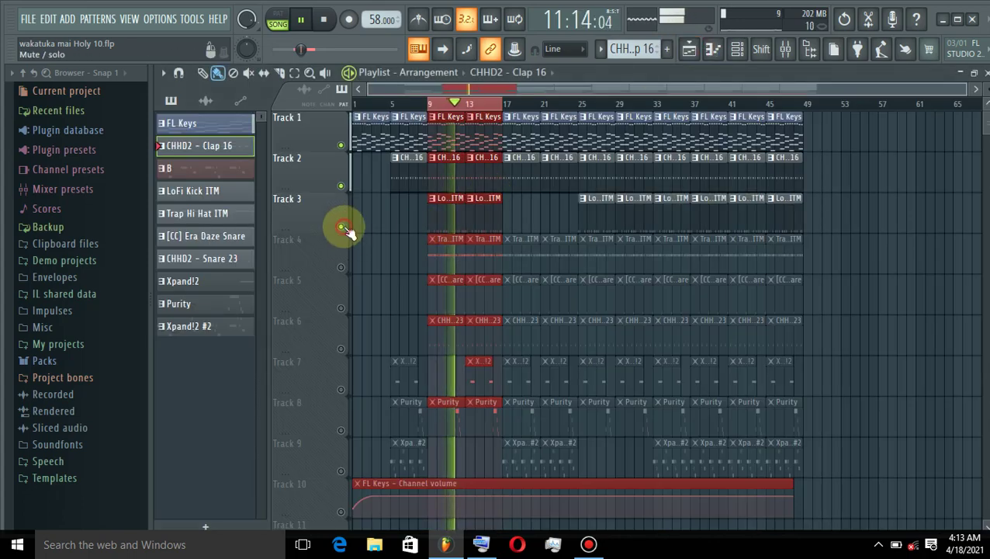
{"action": "double_click", "coordinate": [454, 208]}
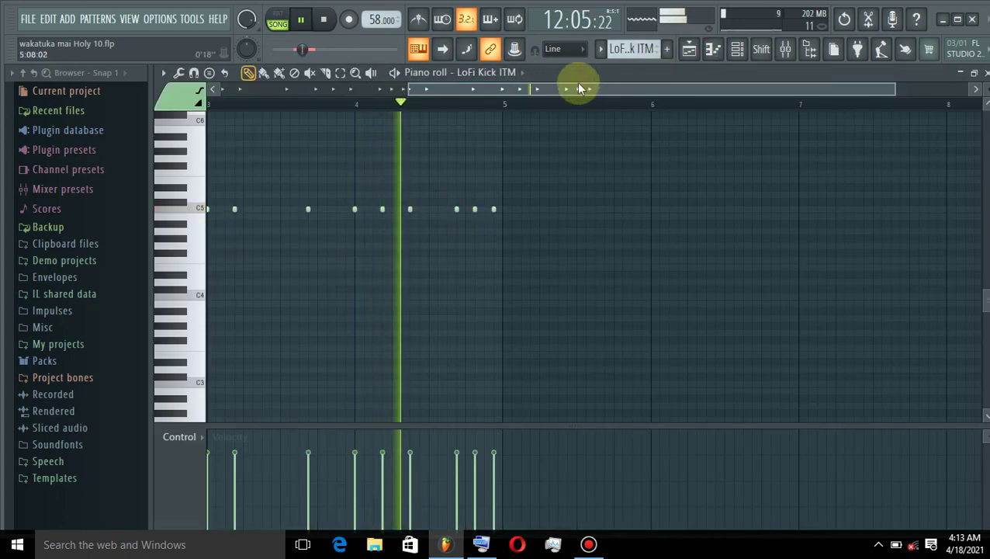
{"action": "left_click_drag", "start_coordinate": [576, 87], "coordinate": [265, 133]}
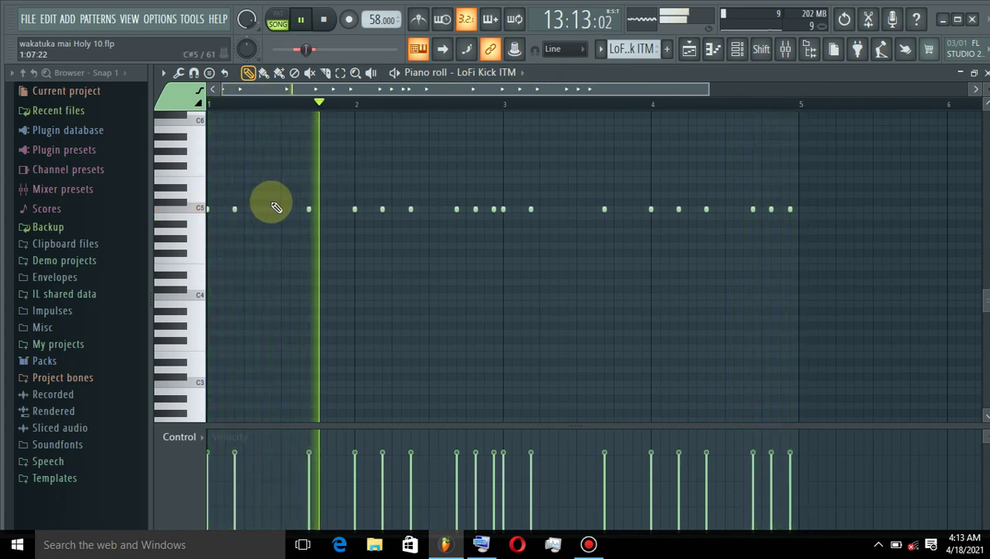
{"action": "left_click", "coordinate": [737, 48]}
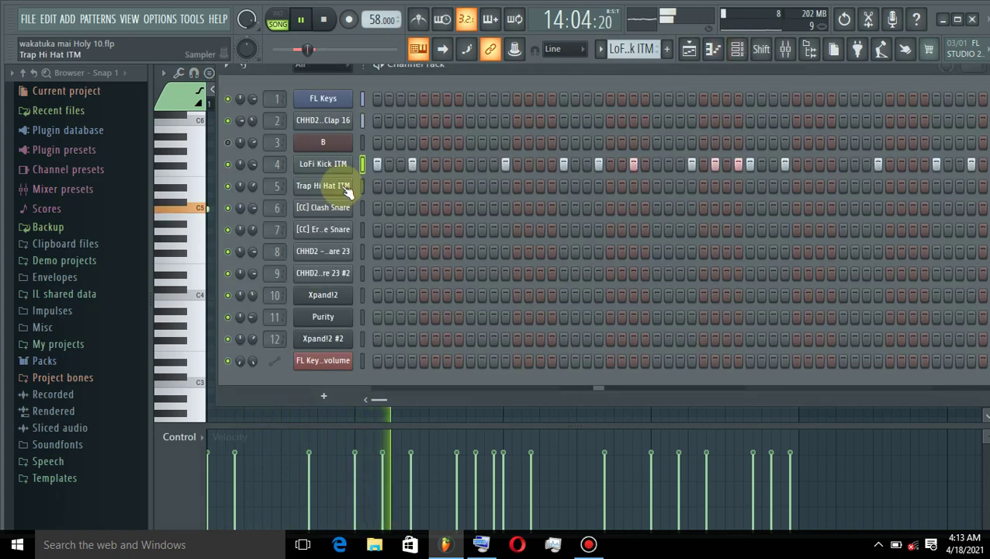
Unmute Track 4 in the playlist and examine the Trap Hi Hat ITM pattern in the piano roll and channel rack
{"action": "left_click", "coordinate": [692, 49]}
{"action": "left_click", "coordinate": [340, 267]}
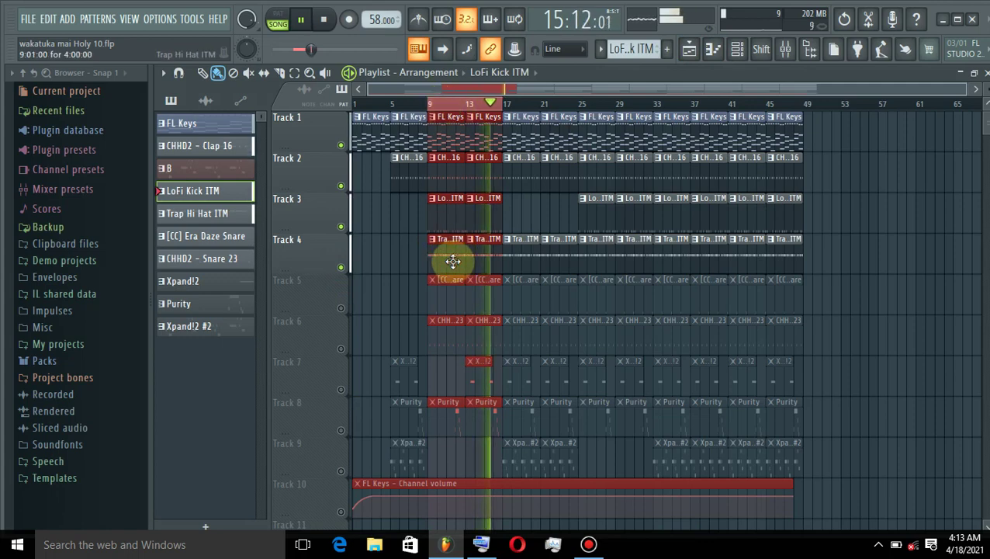
{"action": "double_click", "coordinate": [451, 261]}
{"action": "left_click_drag", "start_coordinate": [306, 106], "coordinate": [183, 147]}
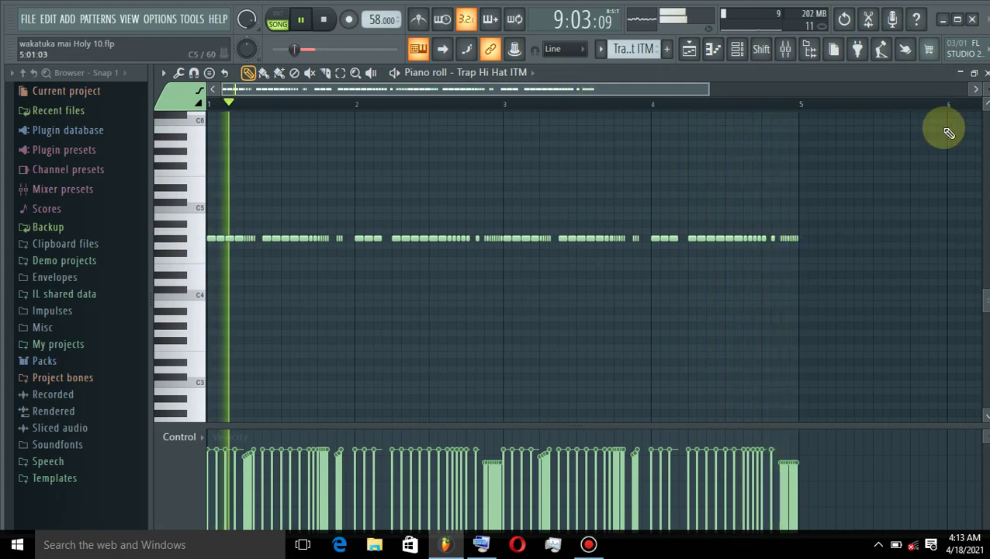
{"action": "left_click", "coordinate": [737, 50]}
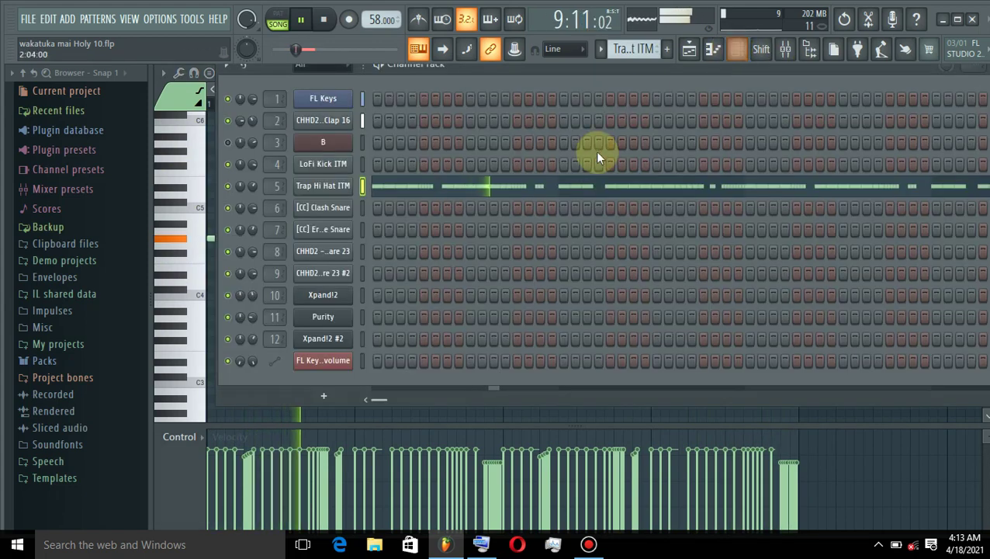
Return to the playlist and unmute Track 5 with the Era Daze Snare clips
{"action": "left_click", "coordinate": [689, 49]}
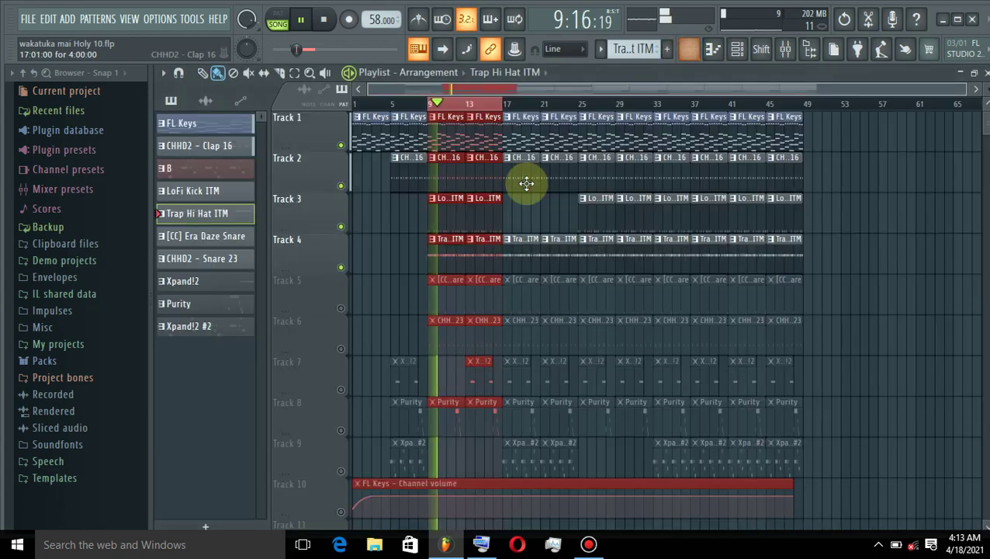
{"action": "left_click", "coordinate": [341, 308]}
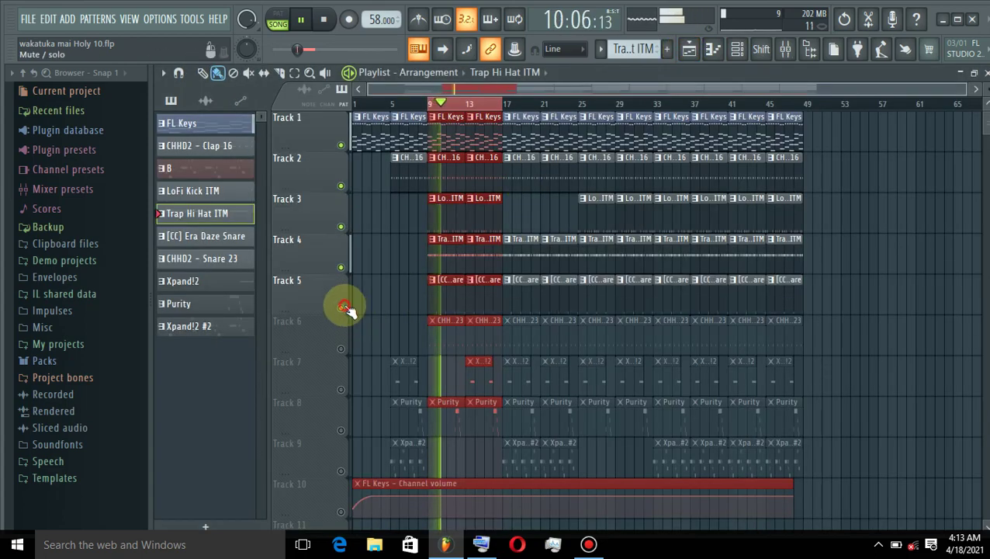
Examine the [CC] Era Daze Snare pattern in the piano roll and channel rack, and unmute Tracks 6 and 7 in the playlist
{"action": "double_click", "coordinate": [468, 289]}
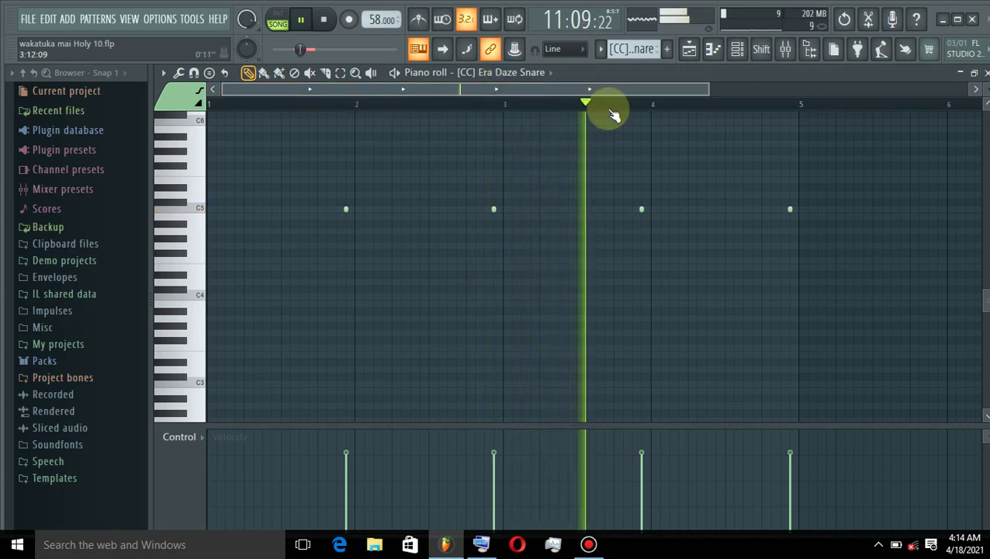
{"action": "left_click", "coordinate": [736, 48]}
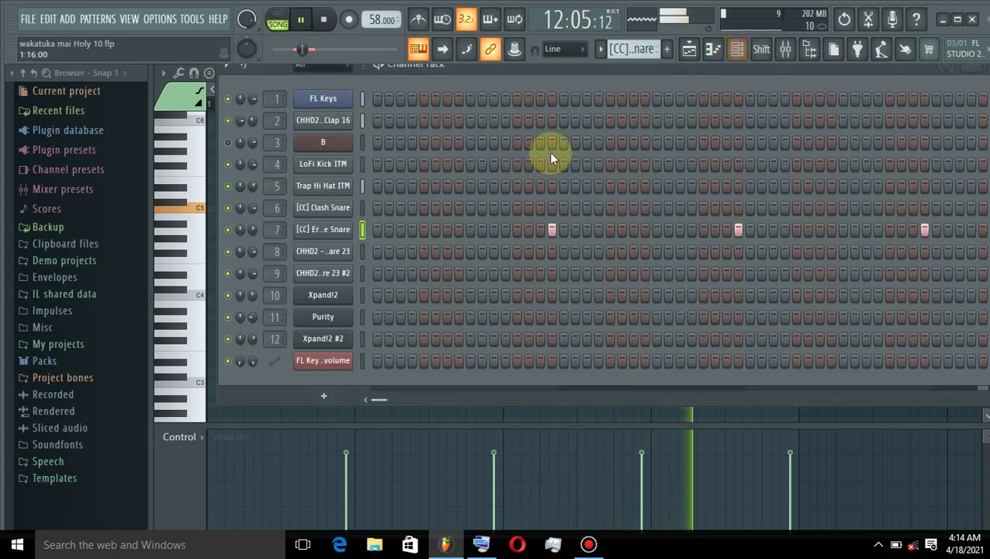
{"action": "left_click", "coordinate": [689, 48]}
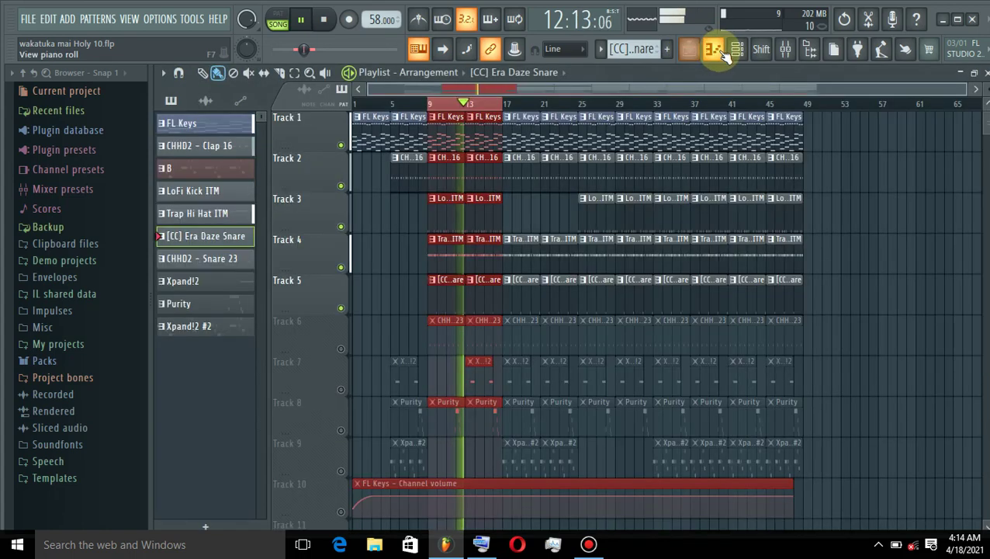
{"action": "left_click", "coordinate": [340, 389]}
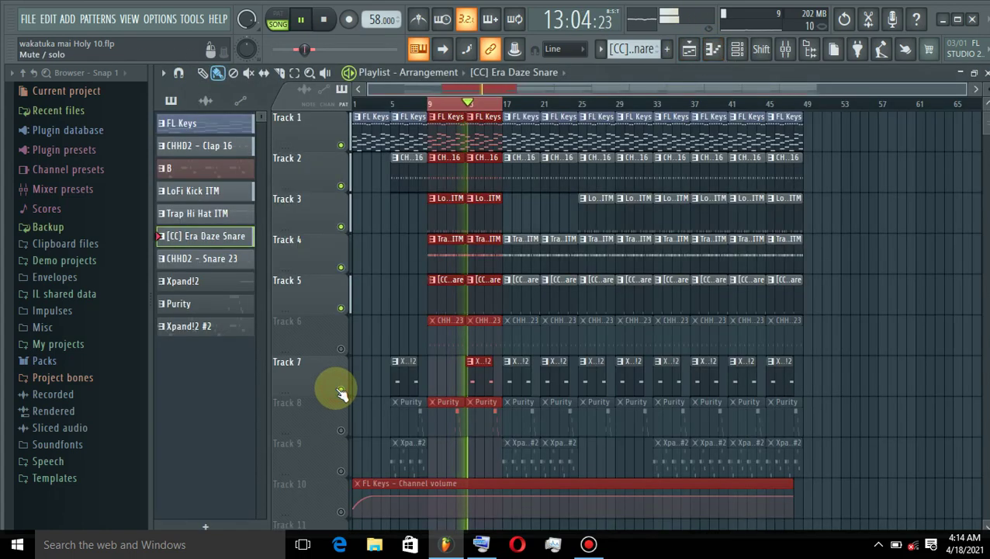
{"action": "left_click", "coordinate": [340, 348]}
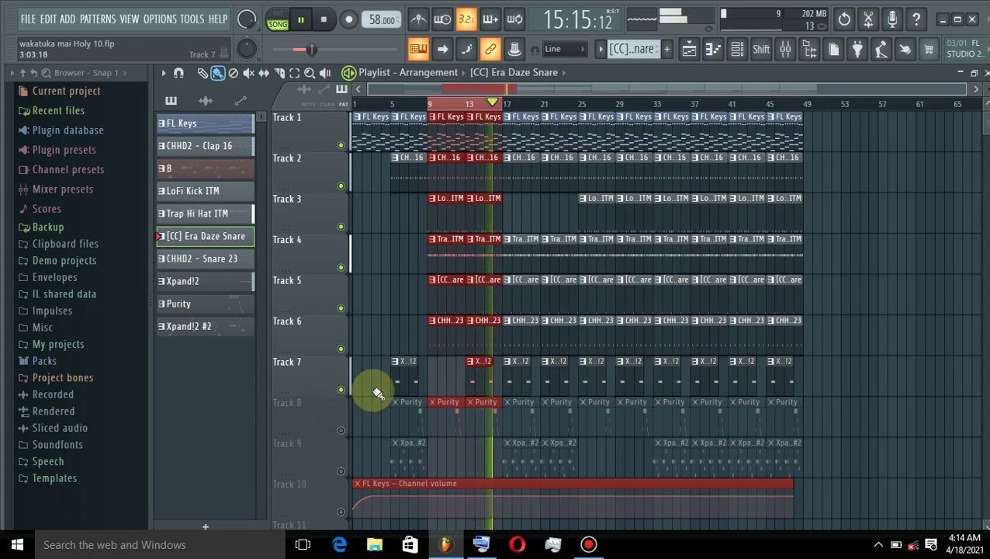
Slightly lower the velocity of the Xpand!2 note in bar 3 and view the pattern in the channel rack
{"action": "double_click", "coordinate": [476, 379]}
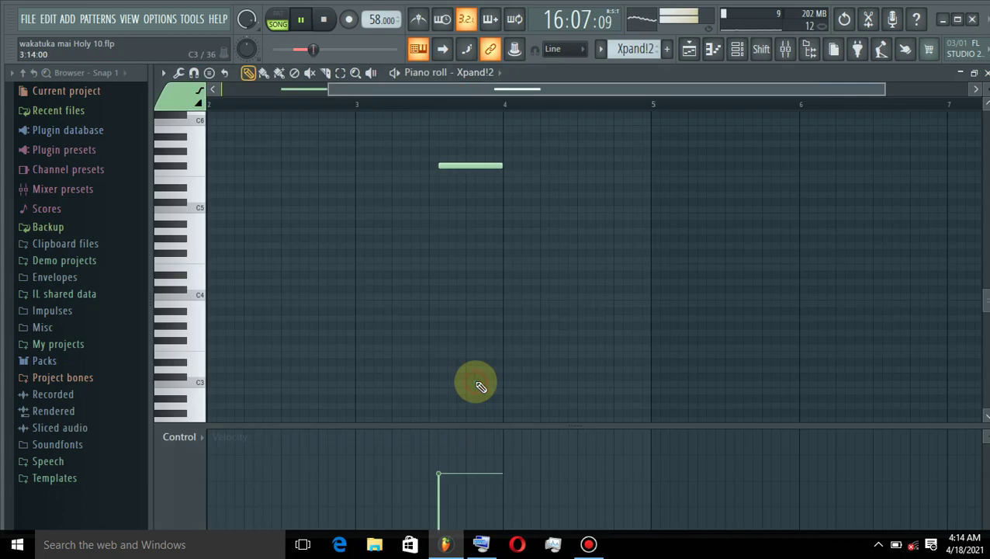
{"action": "key", "text": "space"}
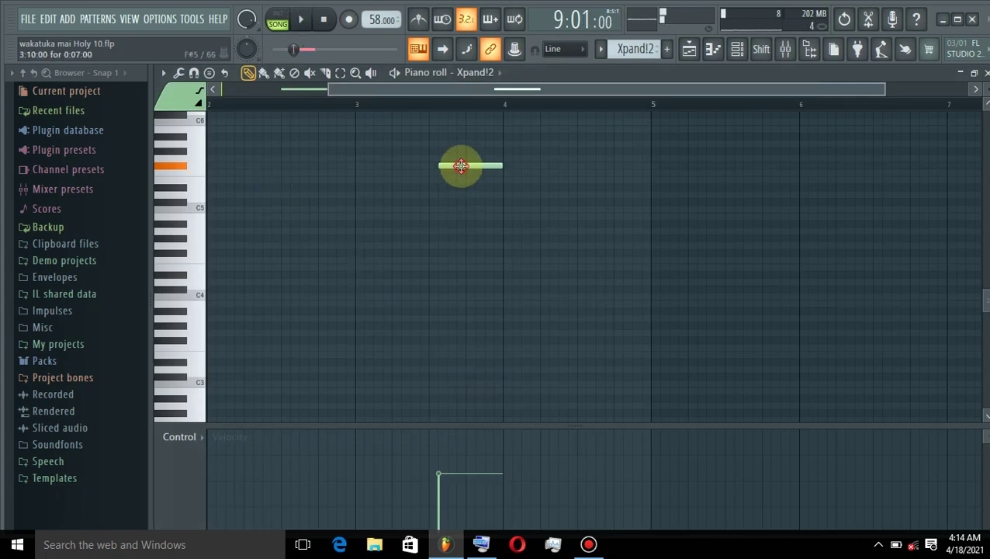
{"action": "left_click", "coordinate": [438, 470]}
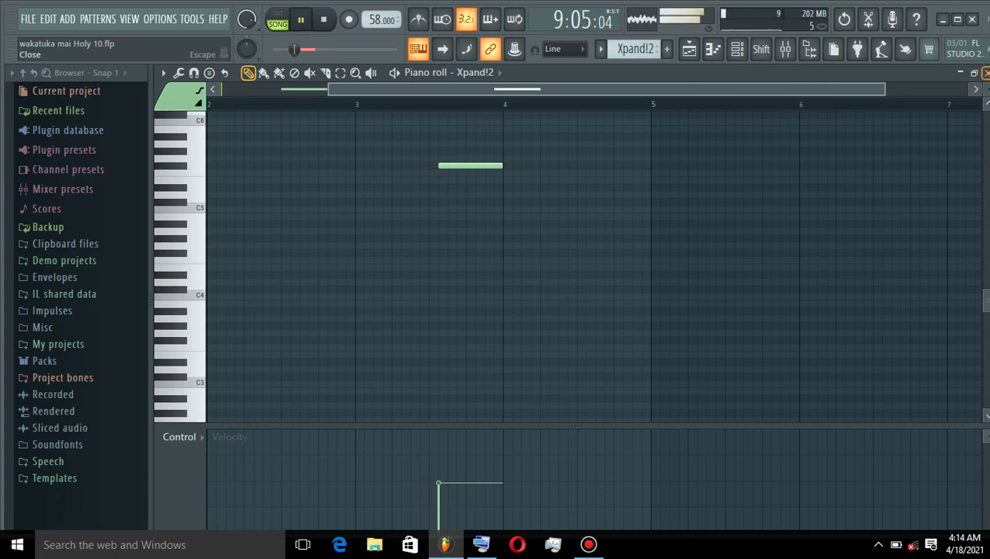
{"action": "left_click", "coordinate": [987, 73]}
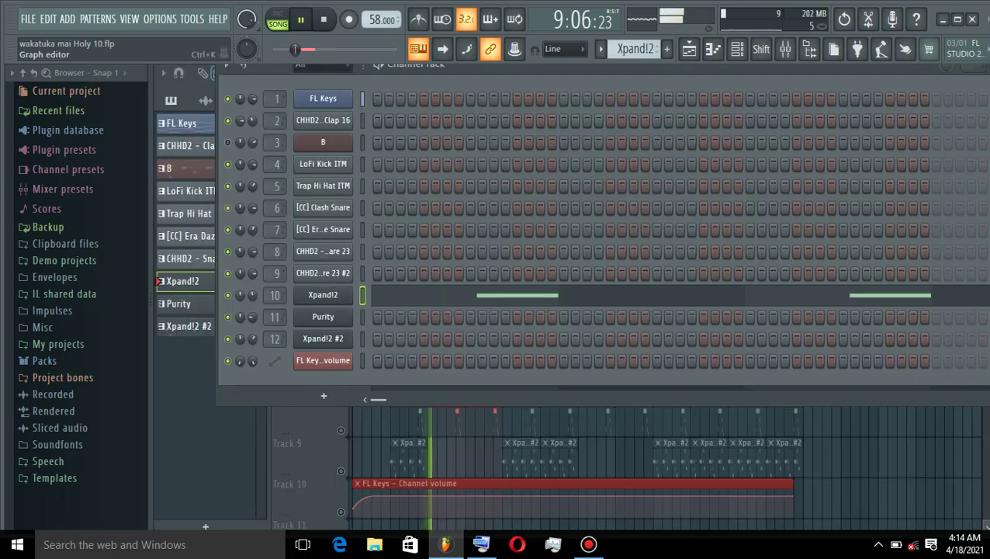
{"action": "left_click", "coordinate": [688, 49]}
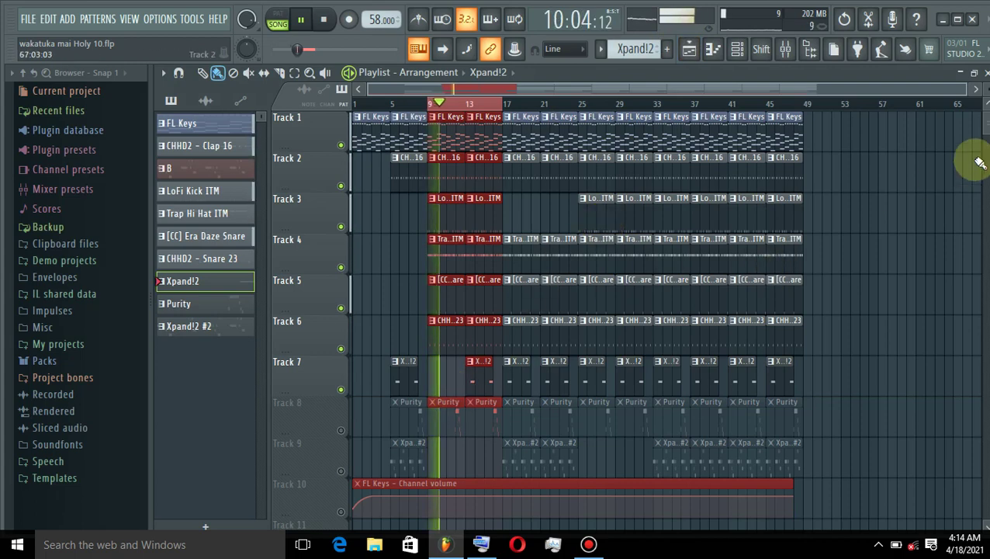
Unmute Track 8 in the playlist and show the Purity pattern's notes in the piano roll
{"action": "scroll", "coordinate": [974, 124], "scroll_direction": "down", "scroll_amount": 5}
{"action": "scroll", "coordinate": [984, 125], "scroll_direction": "up", "scroll_amount": 6}
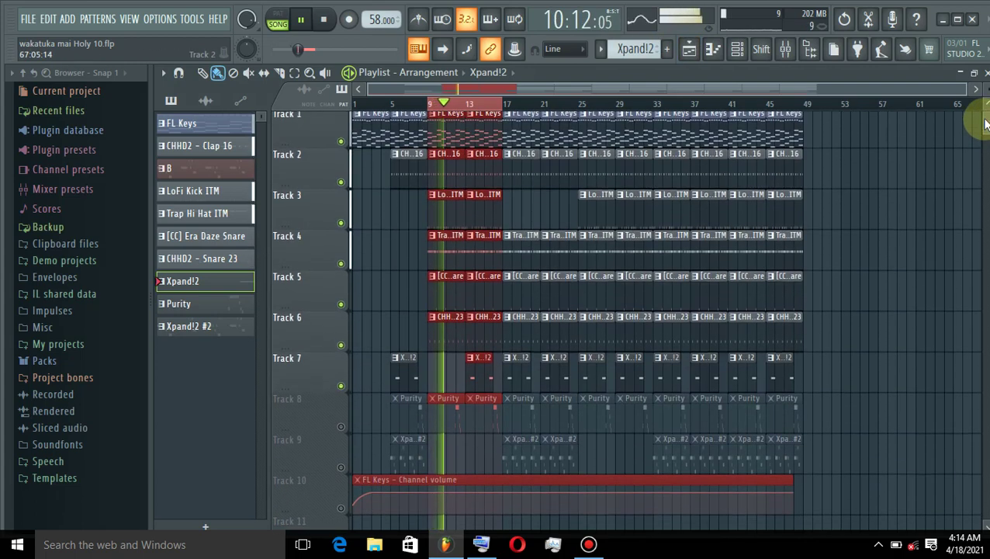
{"action": "left_click", "coordinate": [340, 429]}
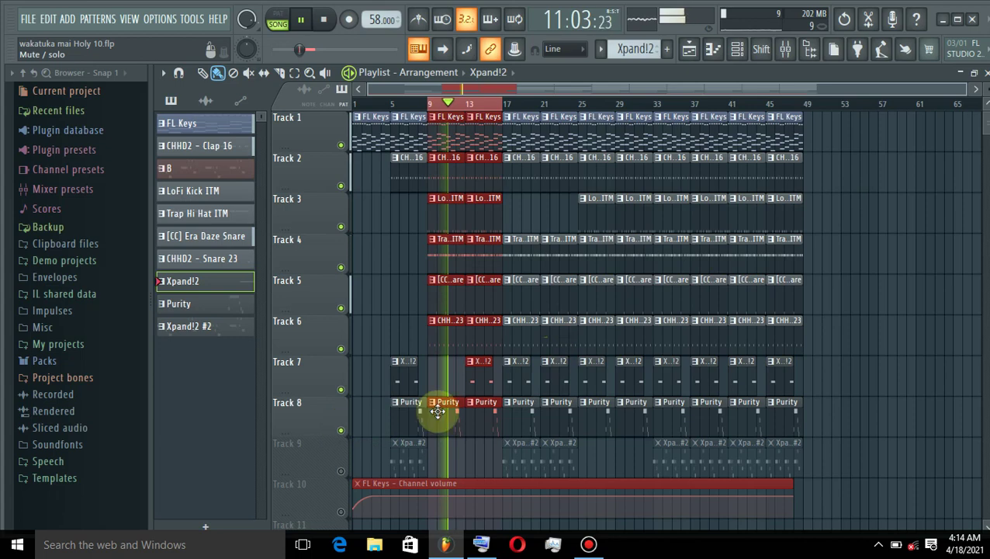
{"action": "double_click", "coordinate": [448, 413]}
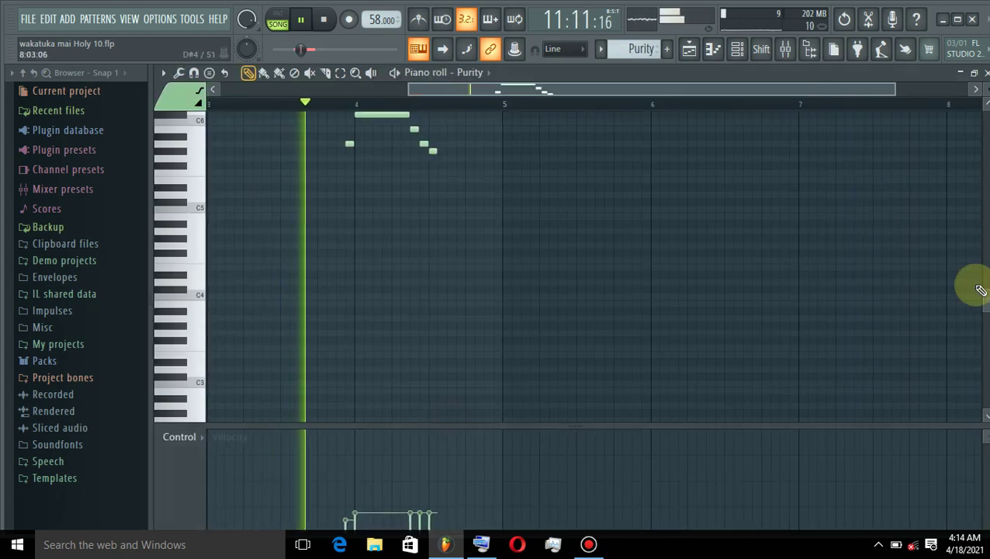
{"action": "scroll", "coordinate": [979, 283], "scroll_direction": "up", "scroll_amount": 4}
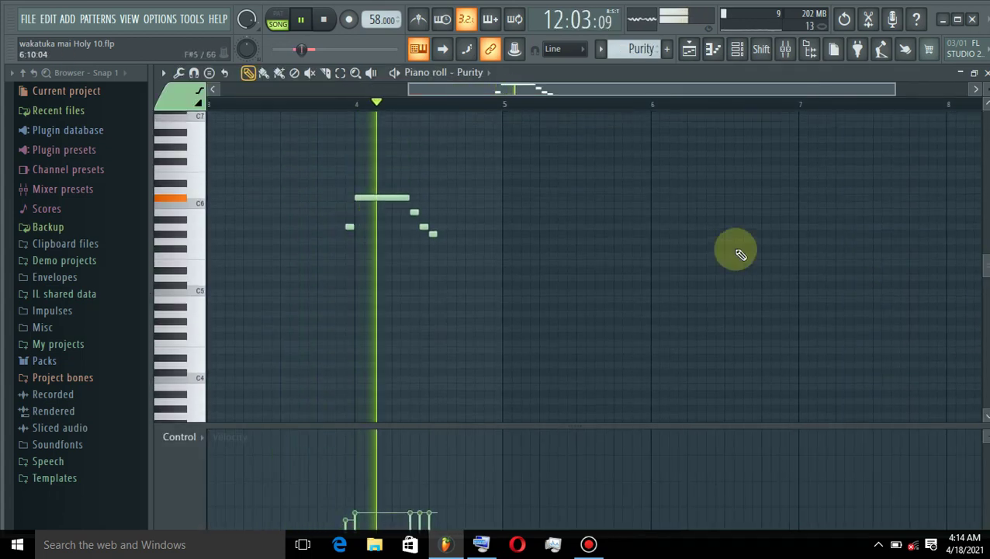
Pause playback to audition the individual Purity notes in the piano roll, and restart the loop
{"action": "key", "text": "space"}
{"action": "right_click", "coordinate": [350, 226]}
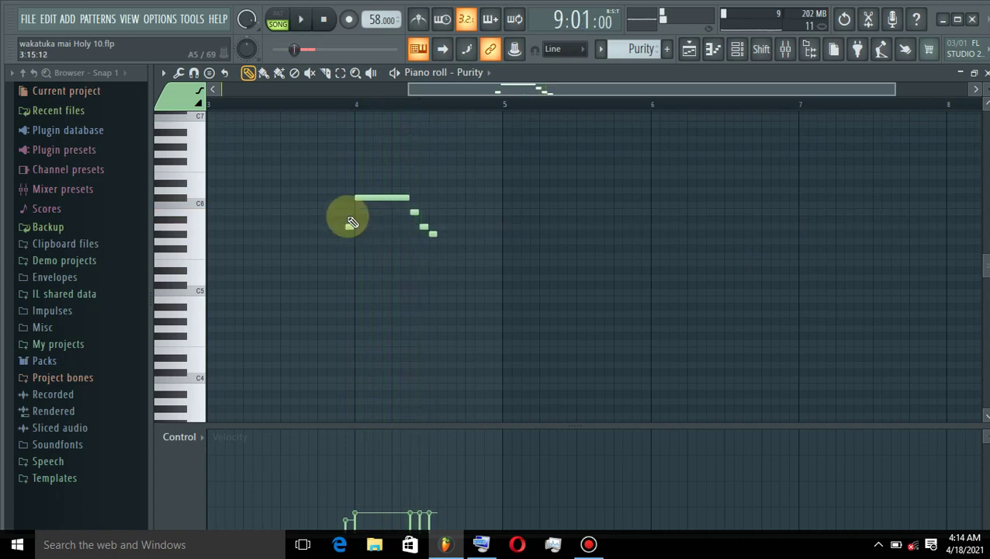
{"action": "left_click", "coordinate": [348, 225]}
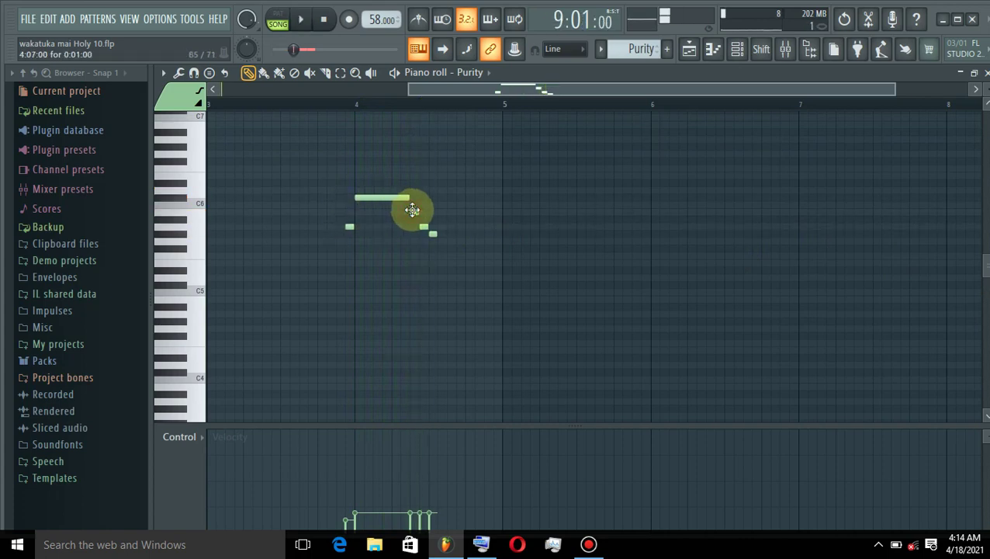
{"action": "left_click", "coordinate": [412, 210]}
{"action": "double_click", "coordinate": [432, 233]}
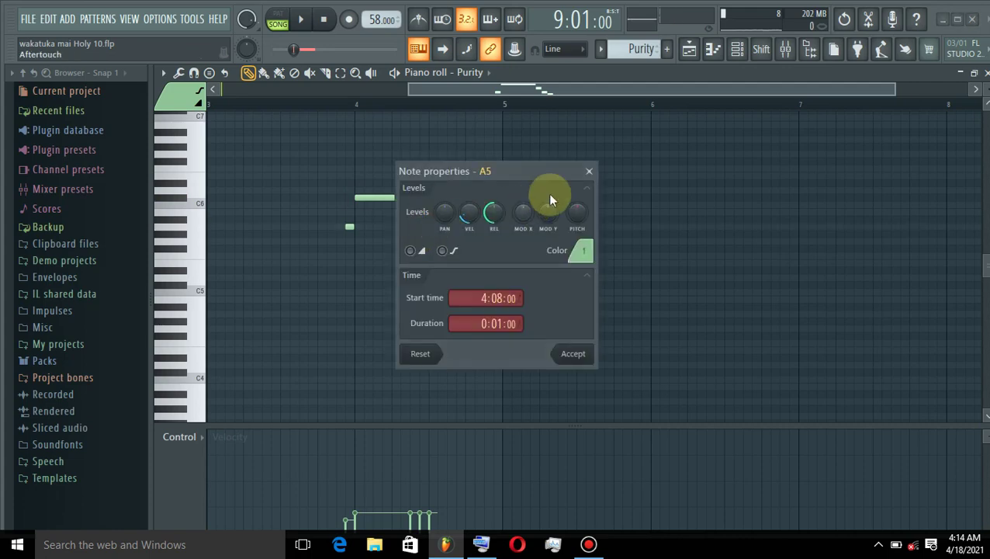
{"action": "left_click", "coordinate": [589, 171]}
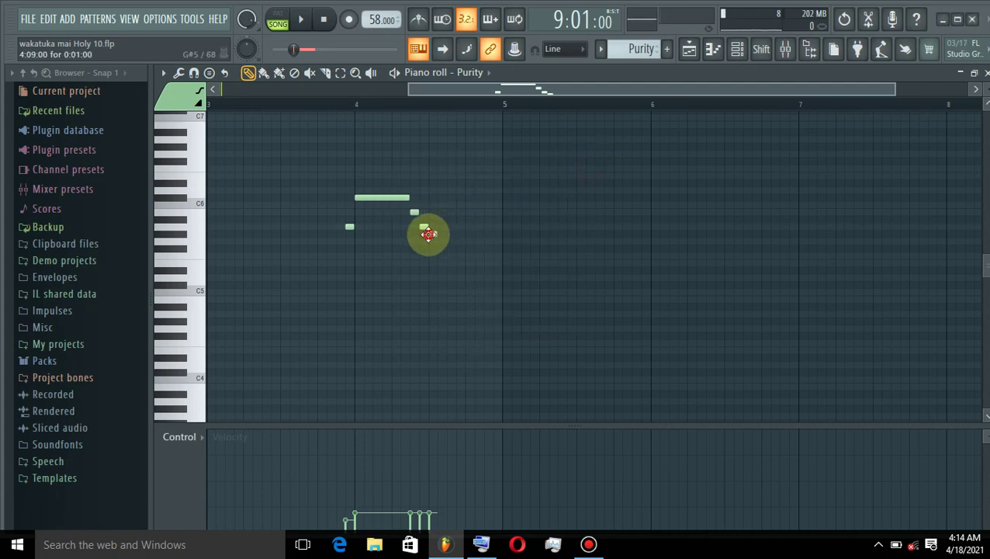
{"action": "key", "text": "space"}
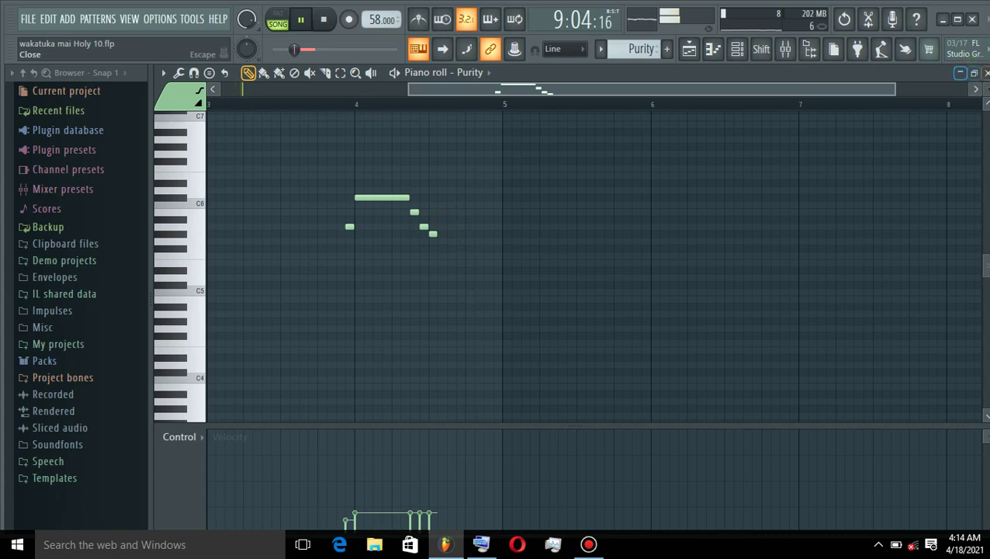
Set the Purity channel's volume to 19% in the channel rack and return to the playlist
{"action": "left_click", "coordinate": [984, 73]}
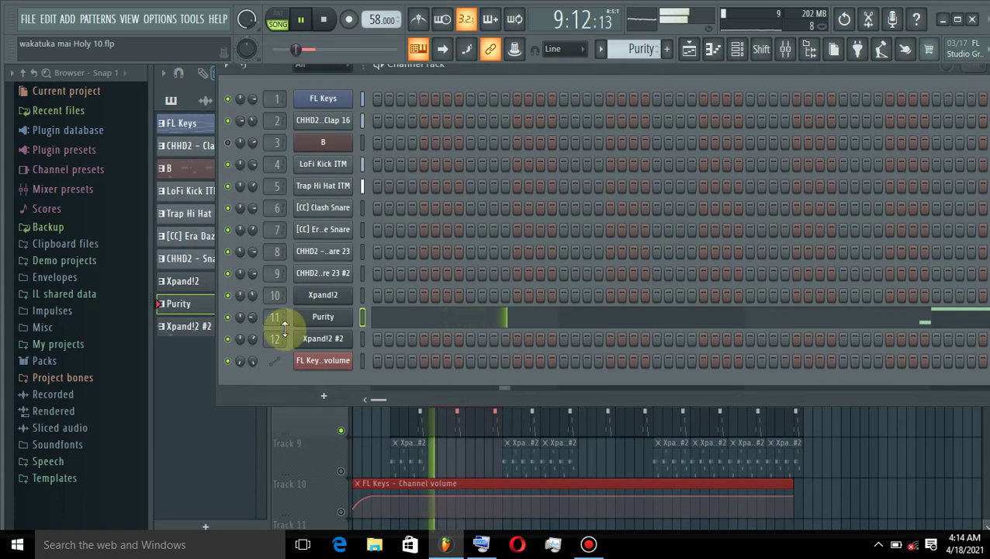
{"action": "left_click_drag", "start_coordinate": [251, 316], "coordinate": [251, 353]}
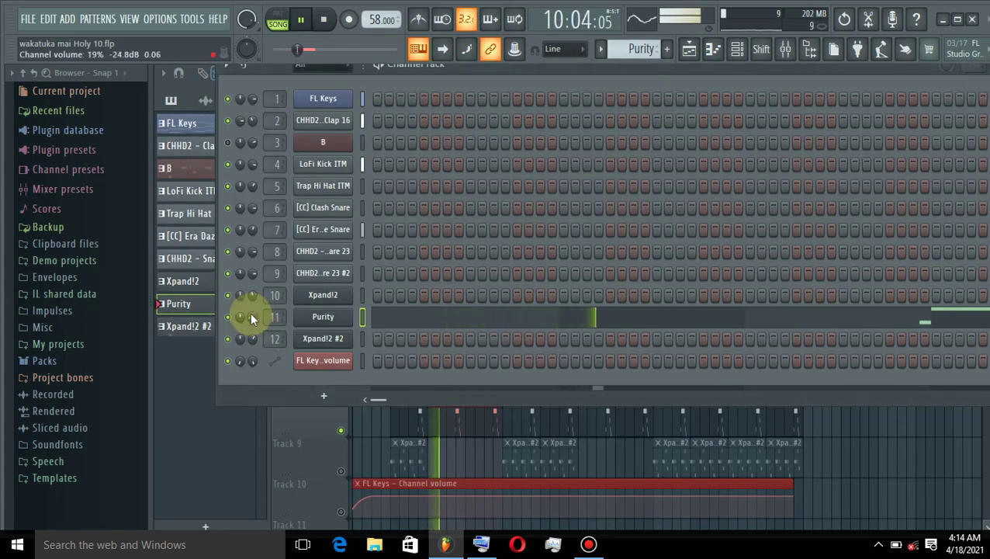
{"action": "left_click", "coordinate": [689, 51]}
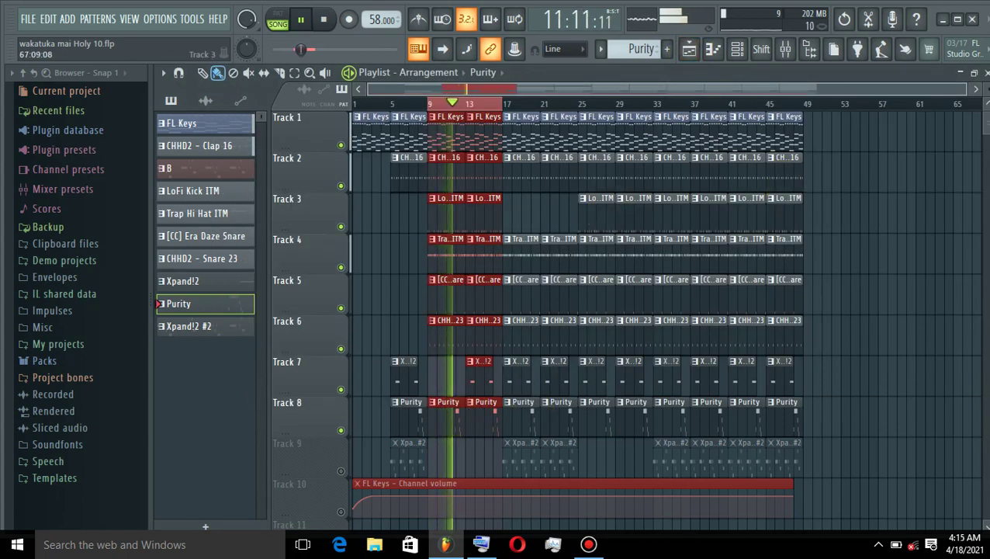
Clear the playlist's loop selection, move the playback position to bar 17 and stop playback
{"action": "scroll", "coordinate": [868, 138], "scroll_direction": "down", "scroll_amount": 1}
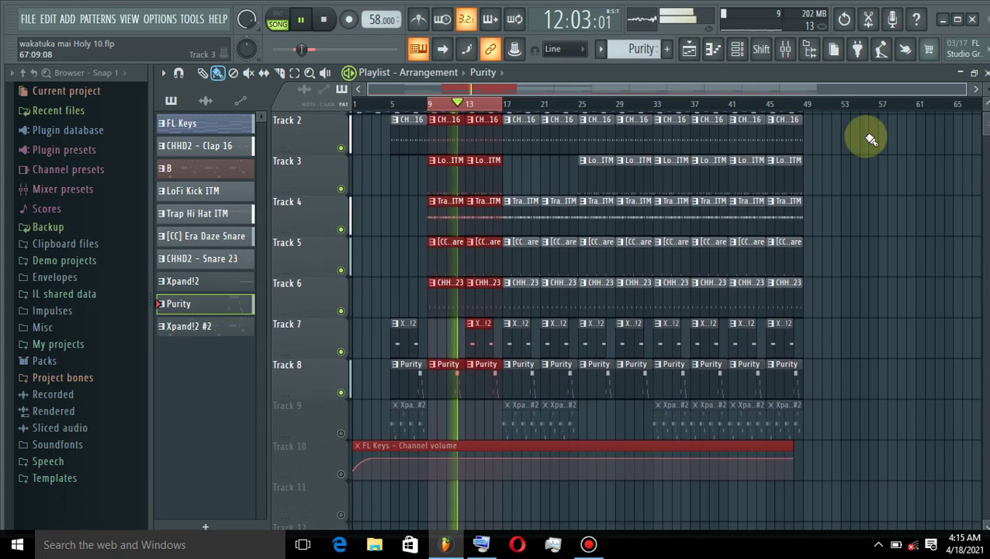
{"action": "left_click", "coordinate": [505, 104]}
{"action": "key", "text": "space"}
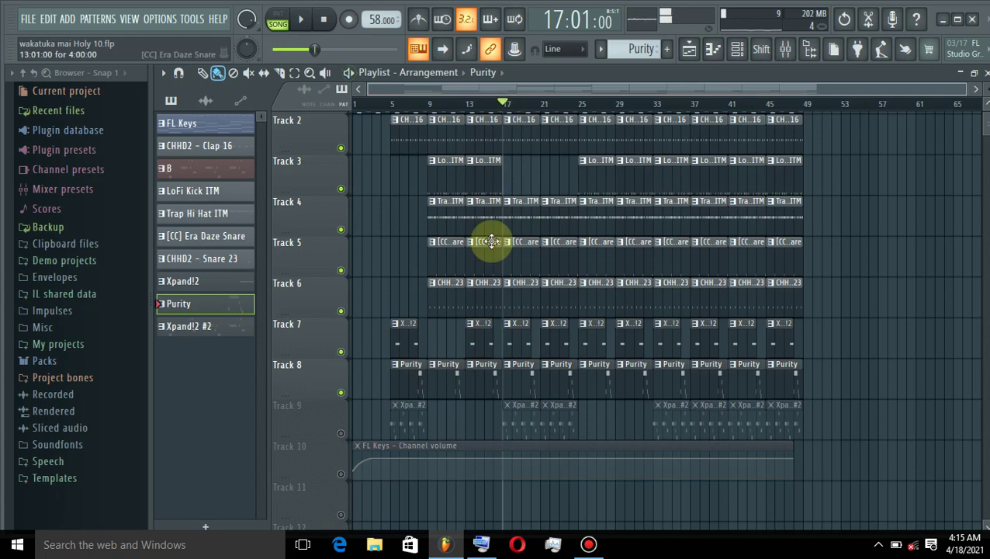
Play Track 9 with the Xpand!2 #2 clips solo from bar 17, and bring all tracks back in
{"action": "right_click", "coordinate": [342, 436]}
{"action": "key", "text": "space"}
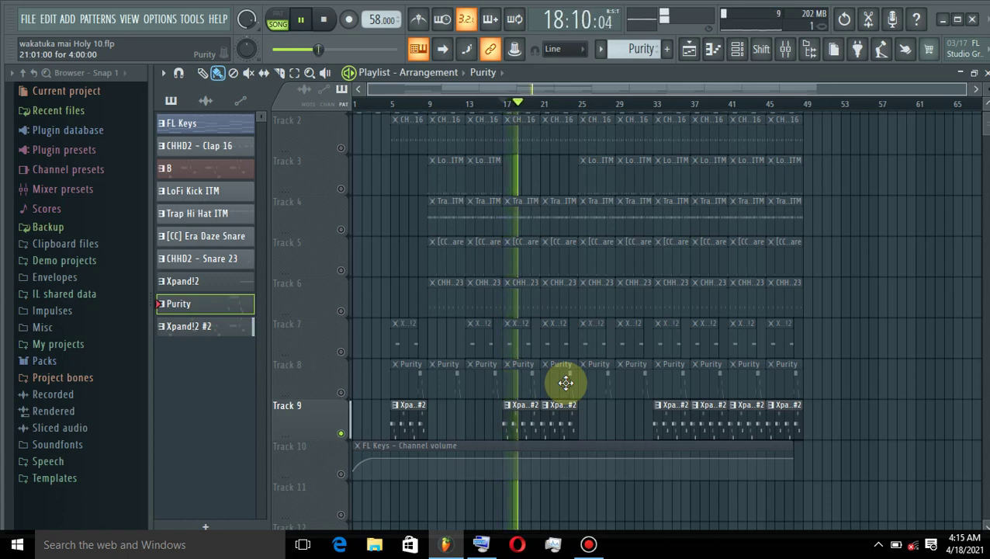
{"action": "right_click", "coordinate": [342, 430]}
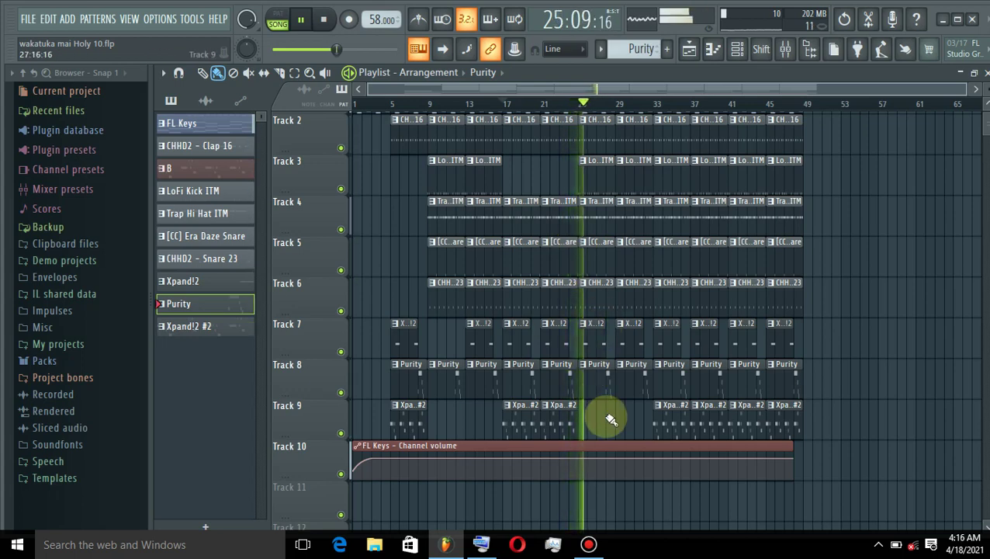
{"action": "left_click", "coordinate": [591, 542]}
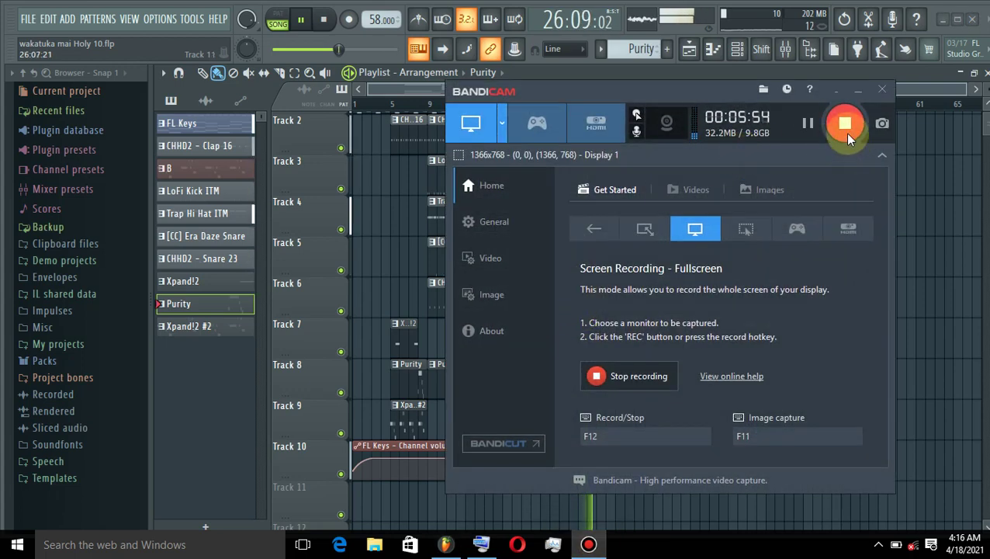